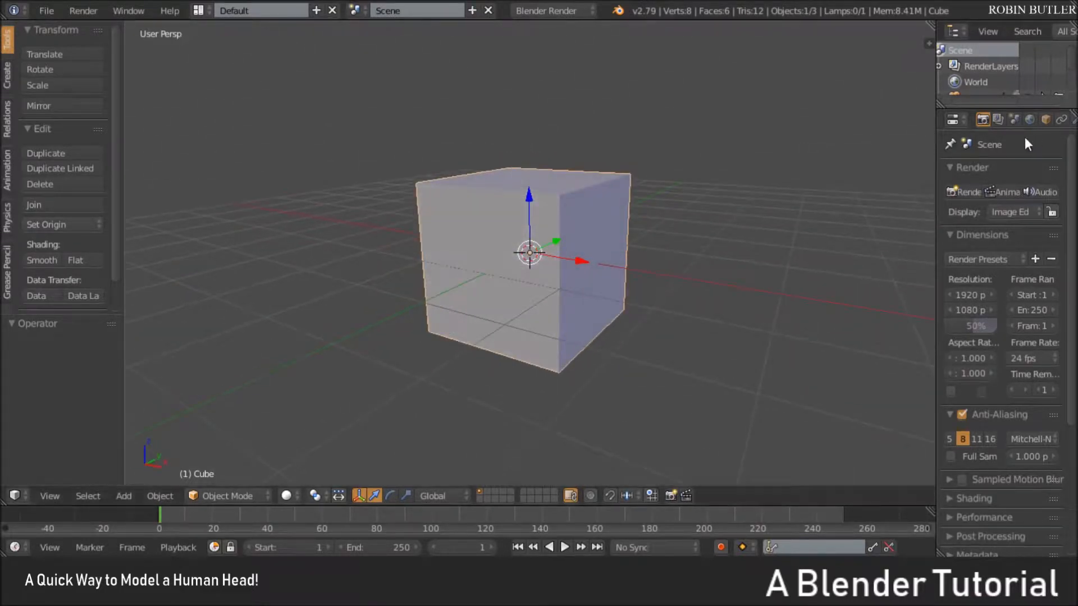
Widen the properties area and add a Subdivision Surface modifier to the cube
left_click_drag(933, 168, 851, 168)
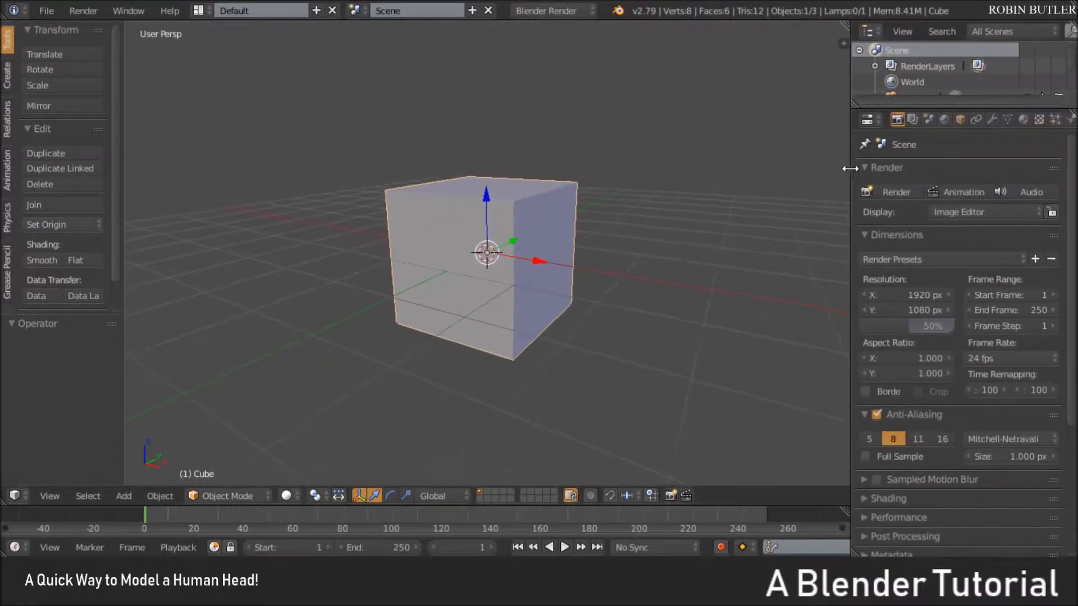
left_click(994, 120)
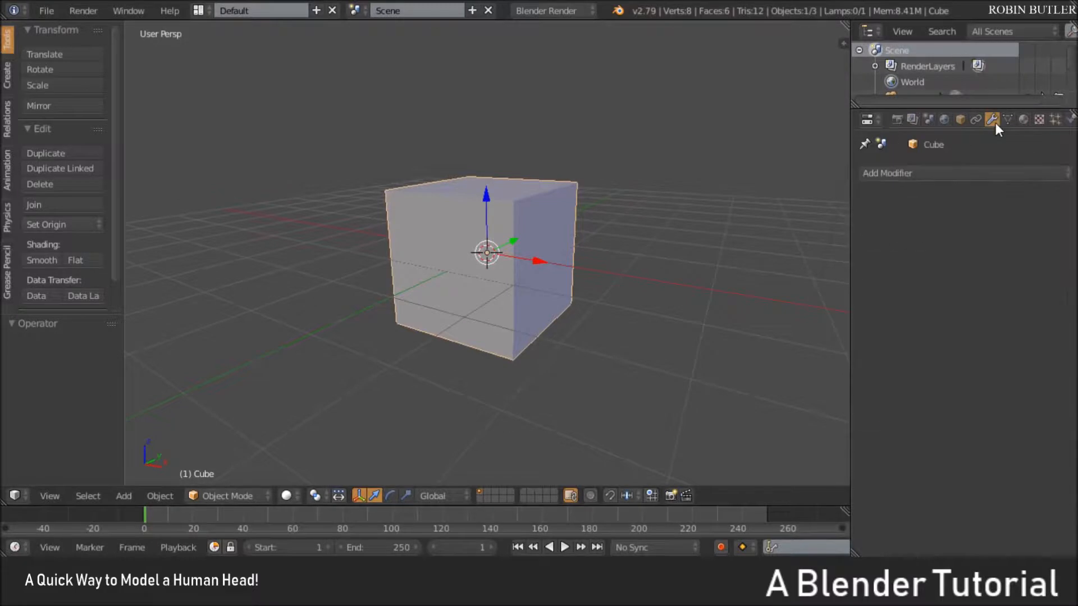
left_click(930, 172)
left_click(777, 437)
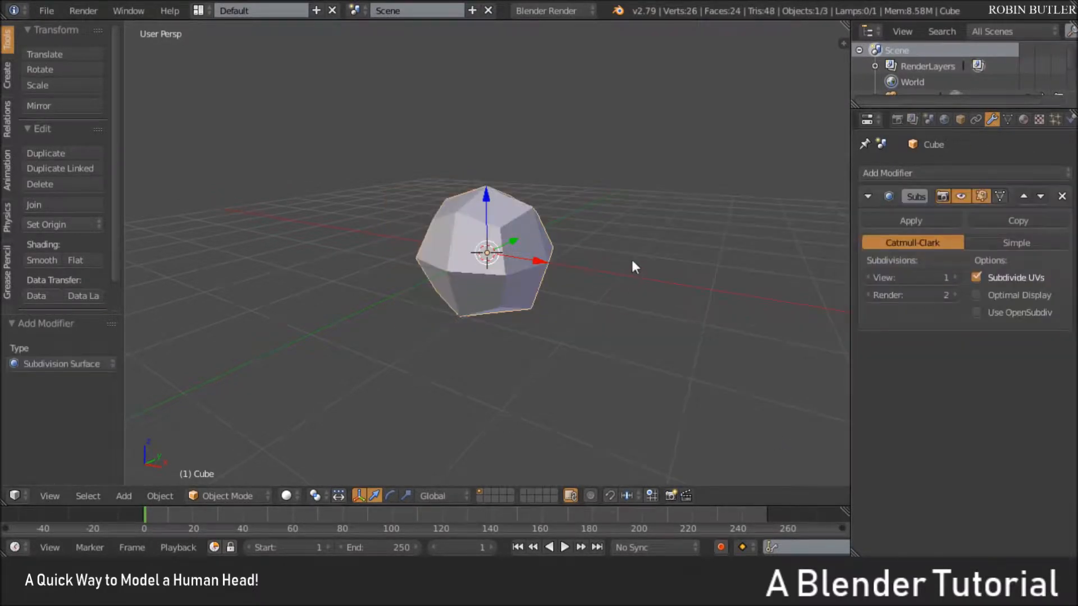
Set the modifier's view subdivisions to 2 and apply the modifier to the mesh
middle_click_drag(632, 262, 617, 273)
left_click(956, 277)
left_click(948, 220)
scroll(545, 230, "up", 3)
Enter Edit Mode, select the chain of three vertices along the lower front of the sphere, and view it from the right
key("Tab")
middle_click_drag(549, 236, 388, 230)
right_click(439, 278)
right_click(456, 318, "ctrl")
middle_click_drag(443, 292, 414, 348)
key("KP_3")
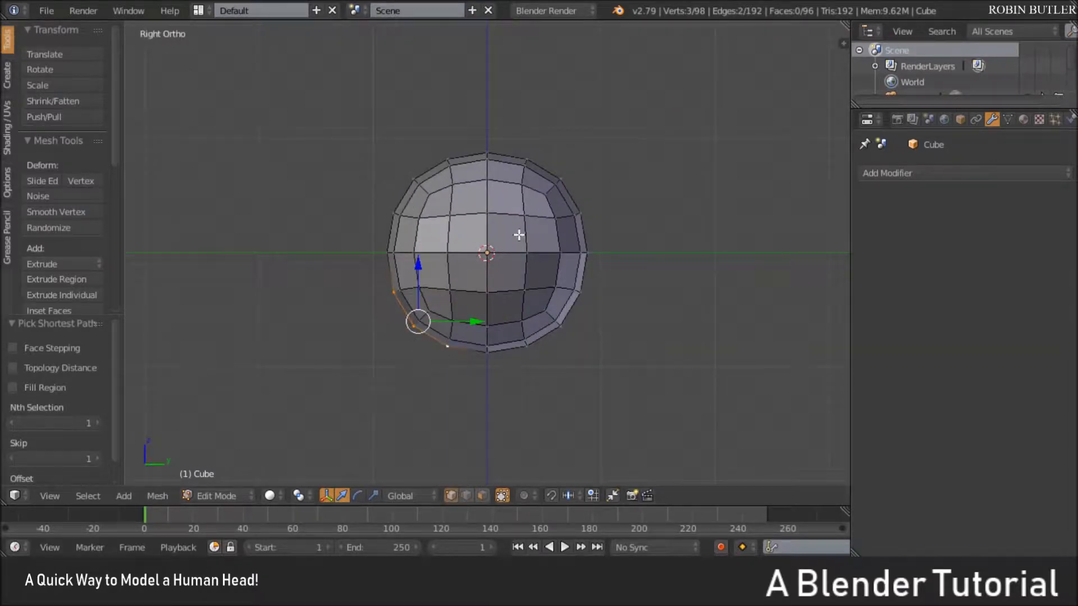
Enable proportional editing and pull the selected vertices forward and down, about -0.16 in Y and -0.31 in Z, to shape the jaw
left_click(520, 497)
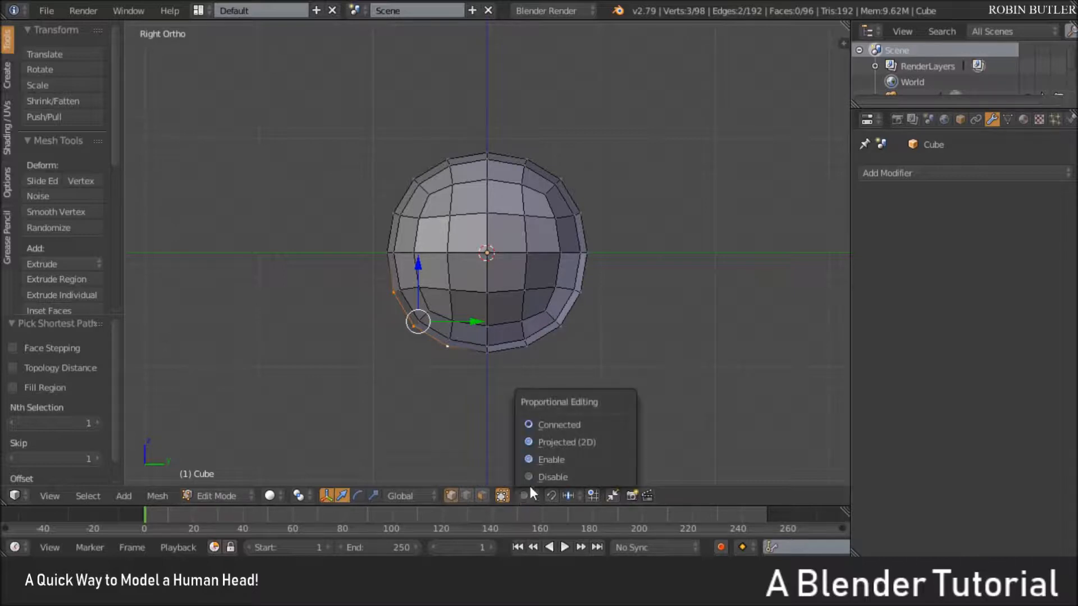
left_click(553, 460)
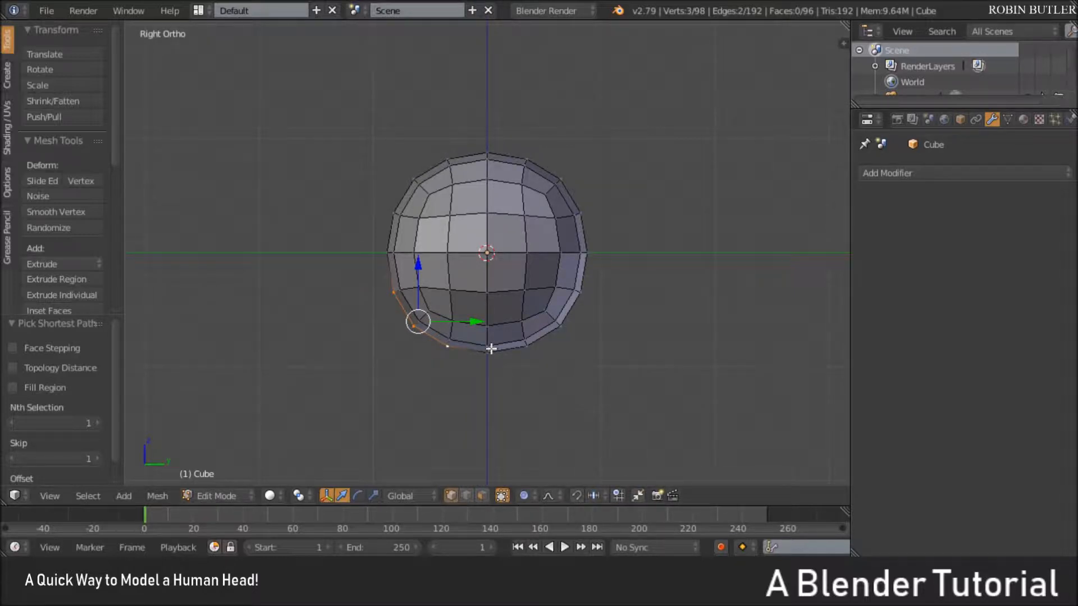
key("g")
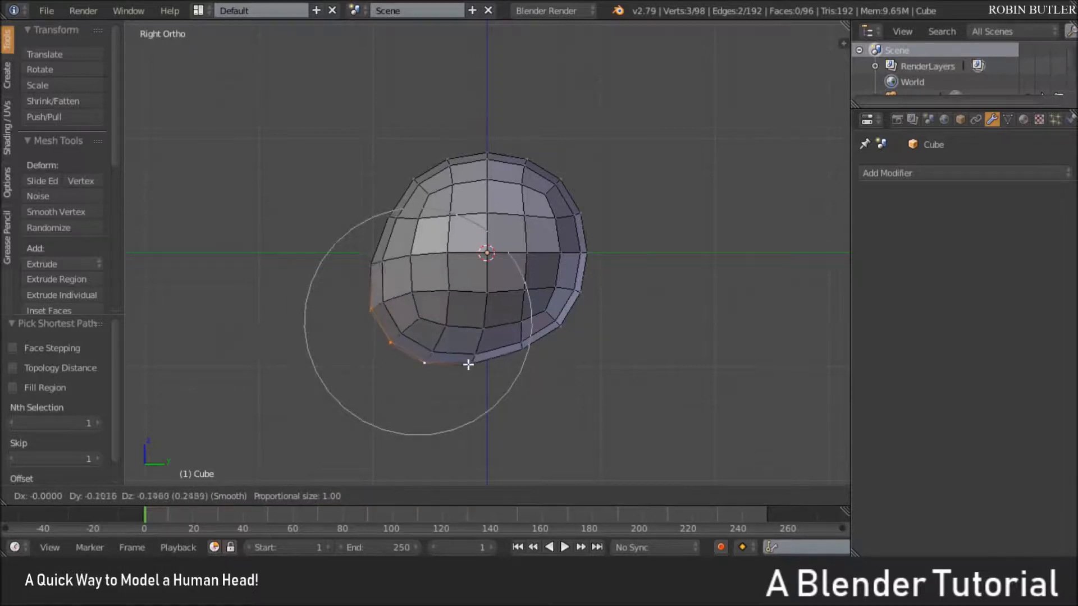
scroll(472, 379, "down", 1)
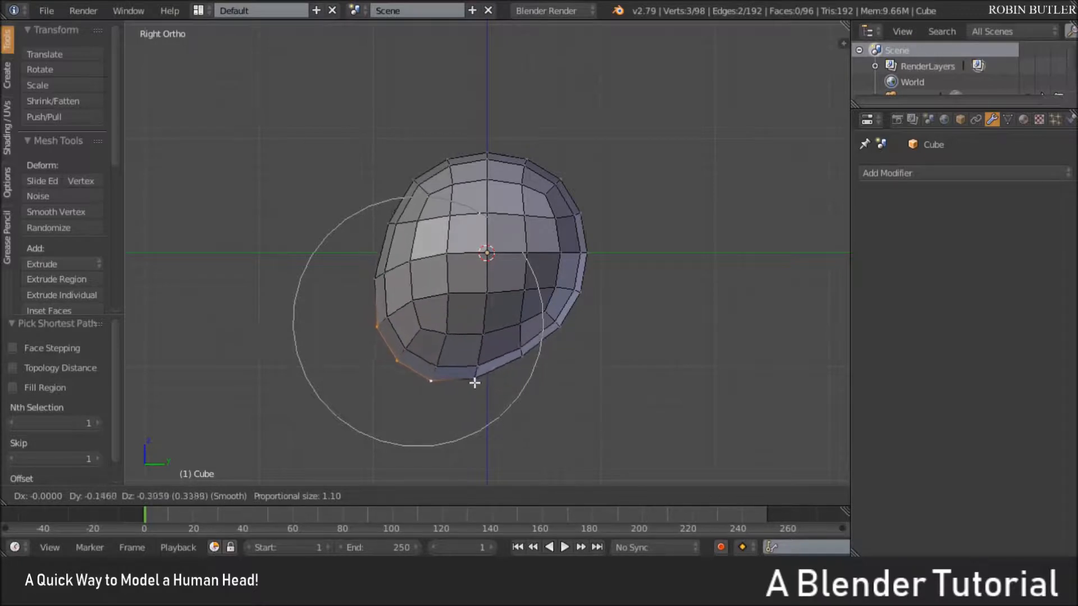
left_click(472, 383)
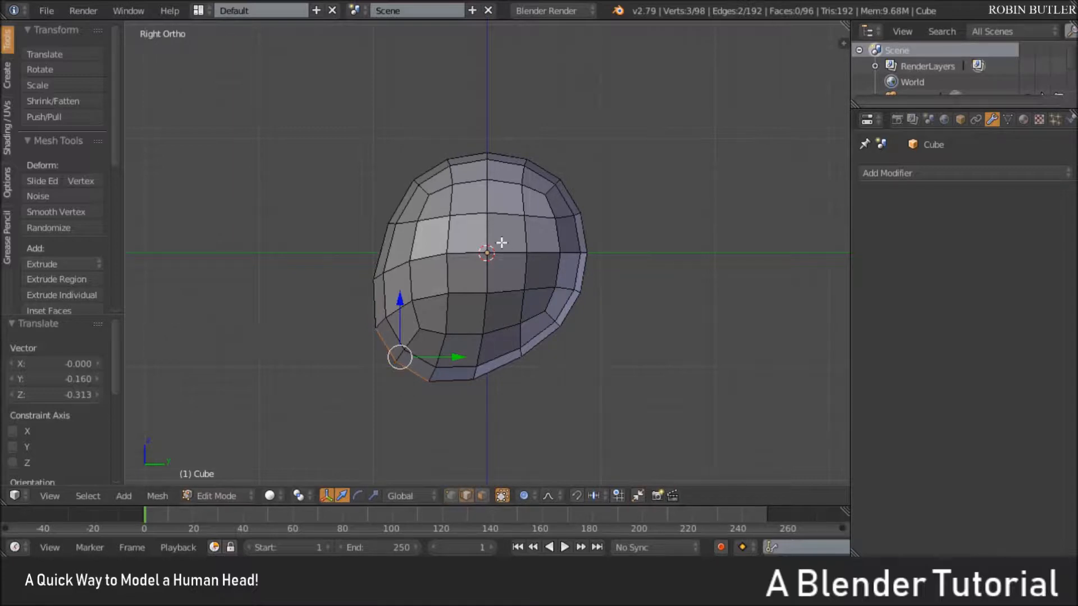
Clear the selection, switch to face selection, and select two stacked faces on each side of the head for the ears
key("KP_5")
key("z")
middle_click_drag(440, 267, 455, 278)
key("z")
key("a")
middle_click_drag(484, 314, 505, 324)
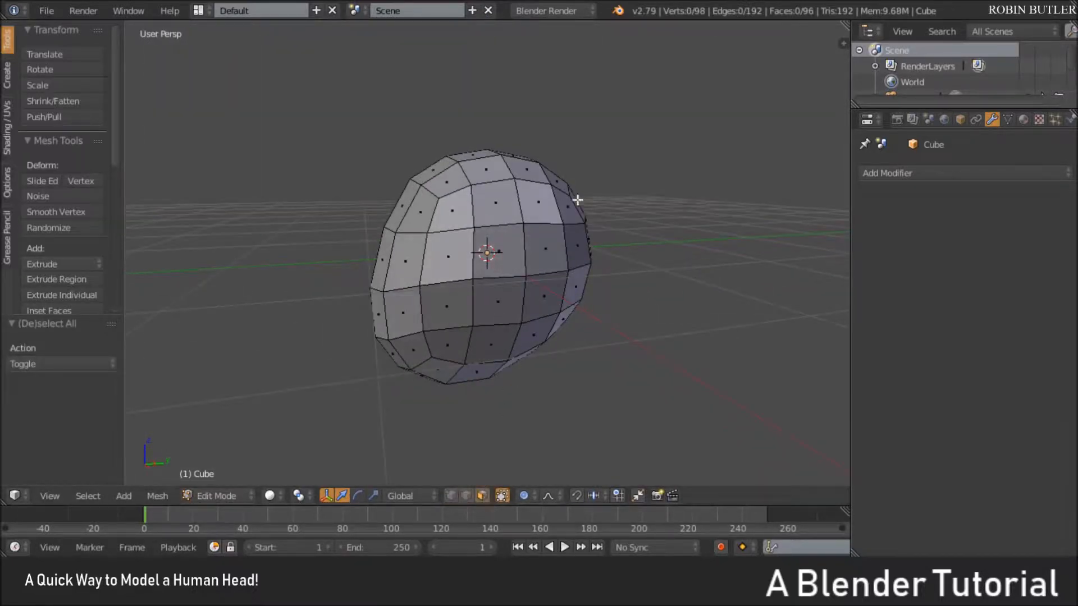
right_click(550, 235)
right_click(541, 294, "shift")
middle_click_drag(640, 278, 415, 277)
right_click(497, 268, "shift")
right_click(484, 312, "shift")
middle_click_drag(563, 305, 322, 425)
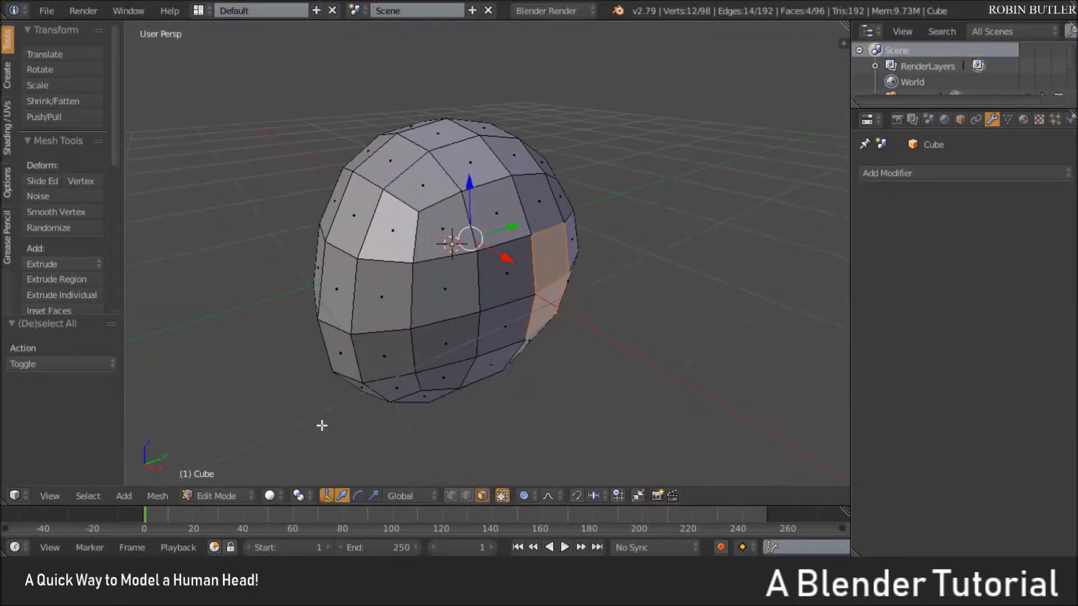
Set the pivot point to Individual Origins and extrude the ear faces outward about 0.14
left_click(297, 495)
left_click(352, 441)
key("e")
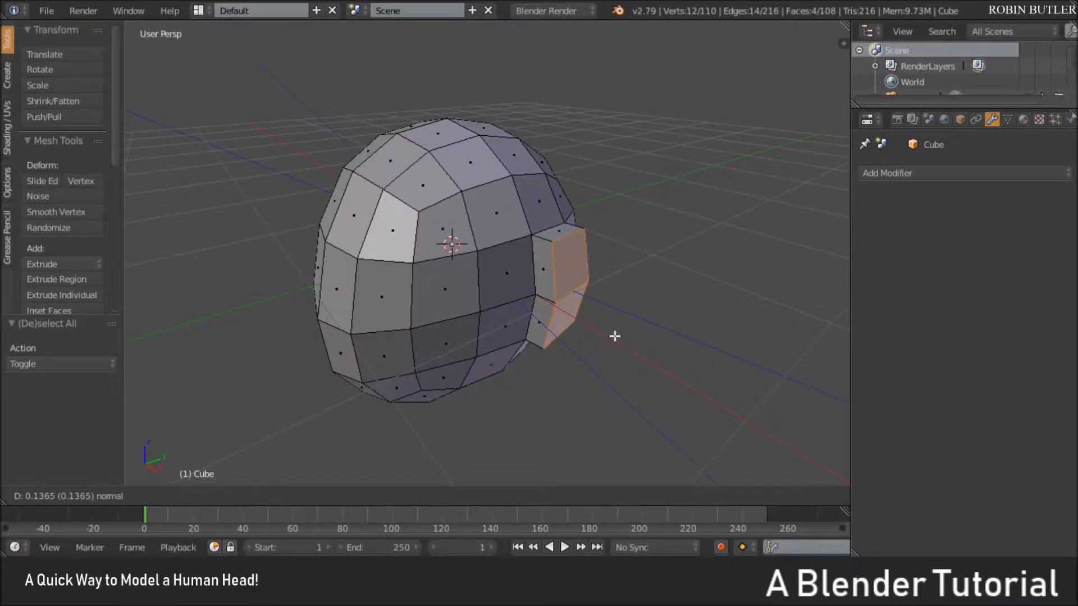
left_click(614, 336)
Turn off proportional editing, then scale the extruded ear faces down slightly and nudge them upward
key("s")
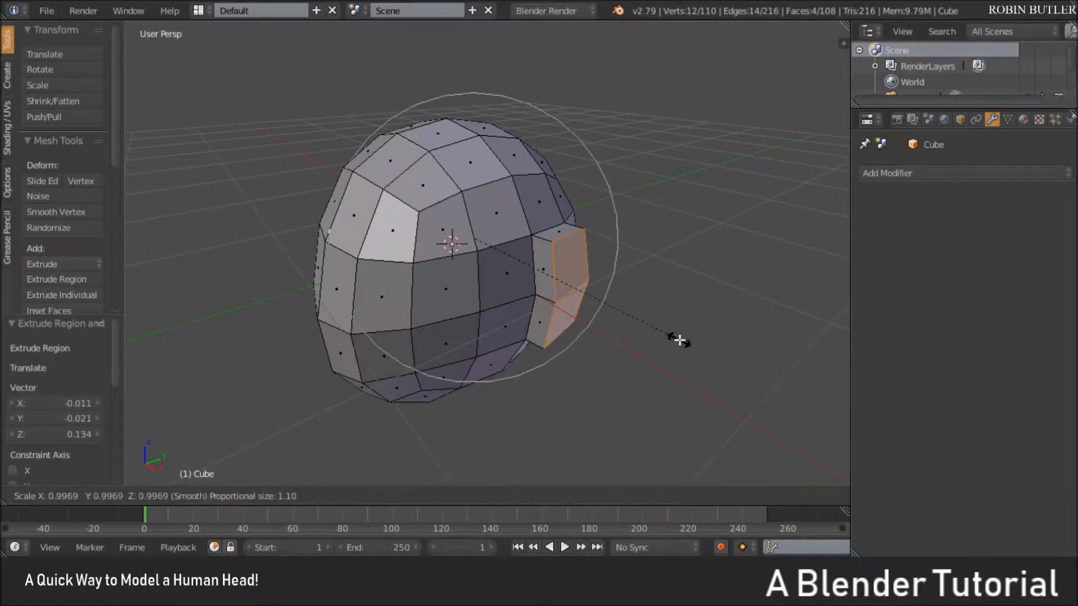
right_click(680, 341)
key("o")
key("s")
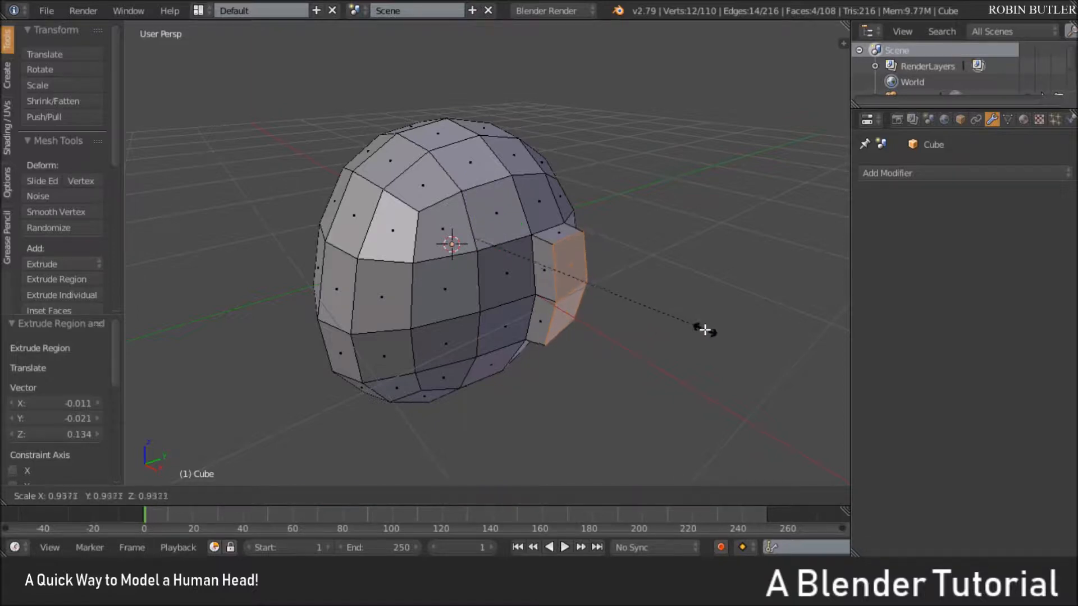
left_click(679, 327)
left_click_drag(473, 190, 472, 184)
middle_click_drag(473, 184, 413, 209)
key("Tab")
scroll(460, 188, "down", 1)
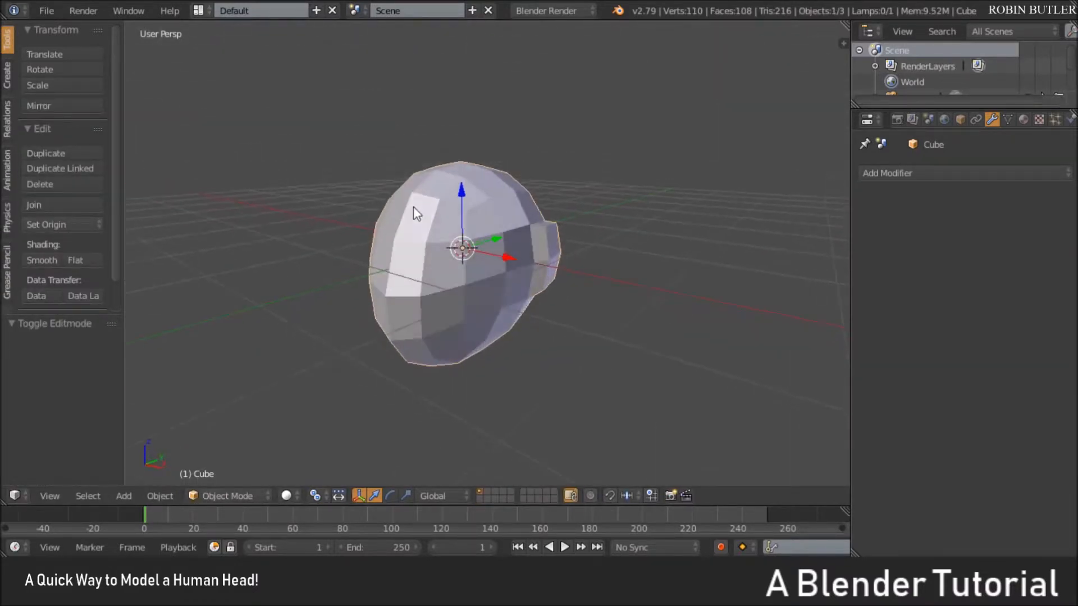
Select the row of four brow faces and the two centre columns of faces below them down to the mouth area
key("Tab")
middle_click_drag(461, 257, 436, 325)
scroll(420, 227, "up", 2)
right_click(435, 324)
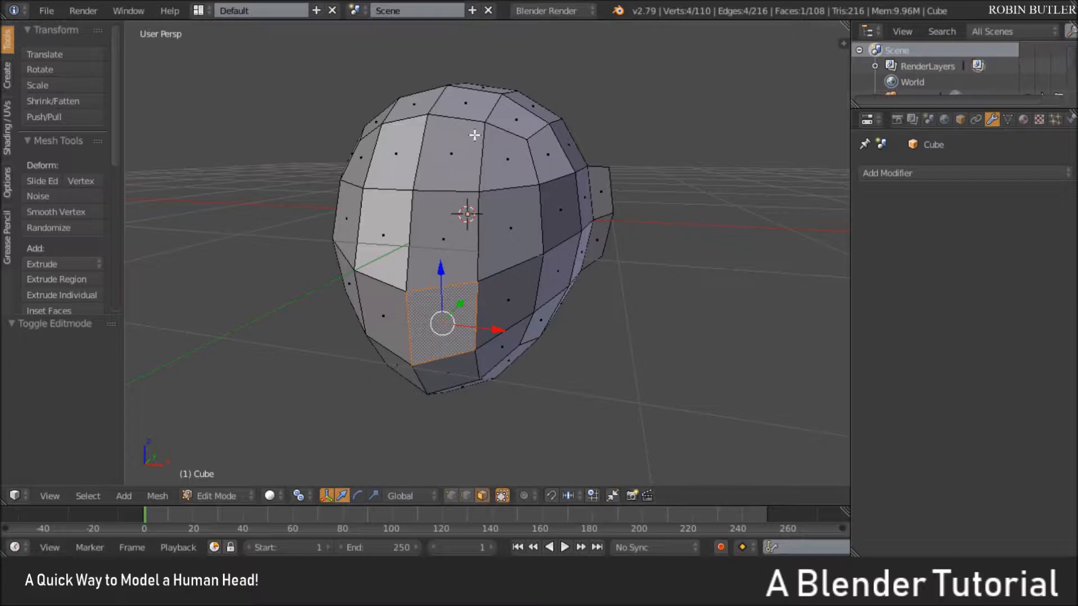
right_click(466, 151, "ctrl")
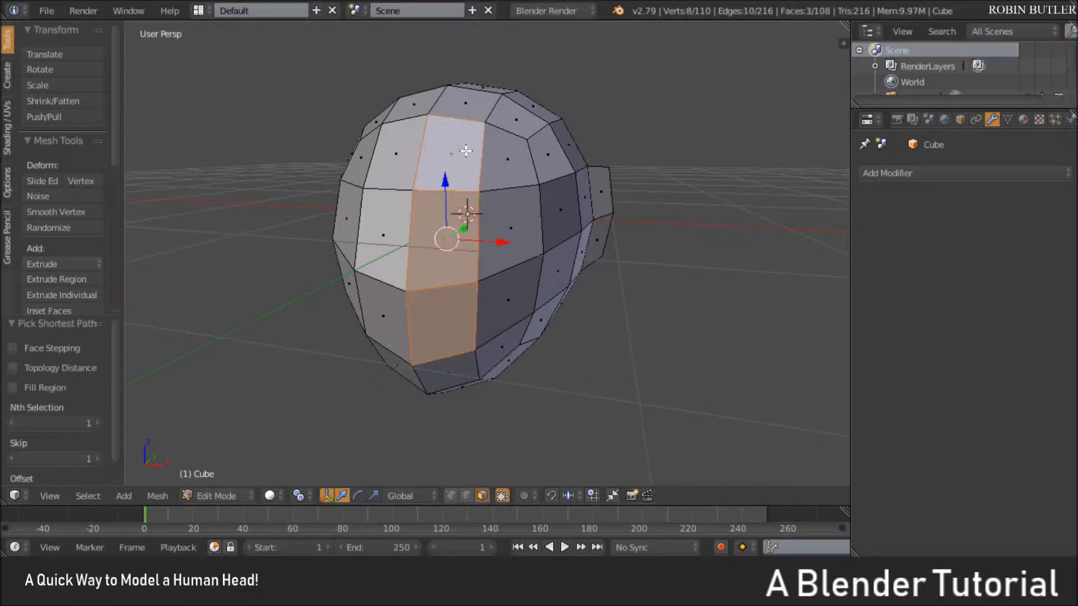
right_click(510, 172, "ctrl")
middle_click_drag(510, 173, 560, 184)
right_click(379, 183, "ctrl")
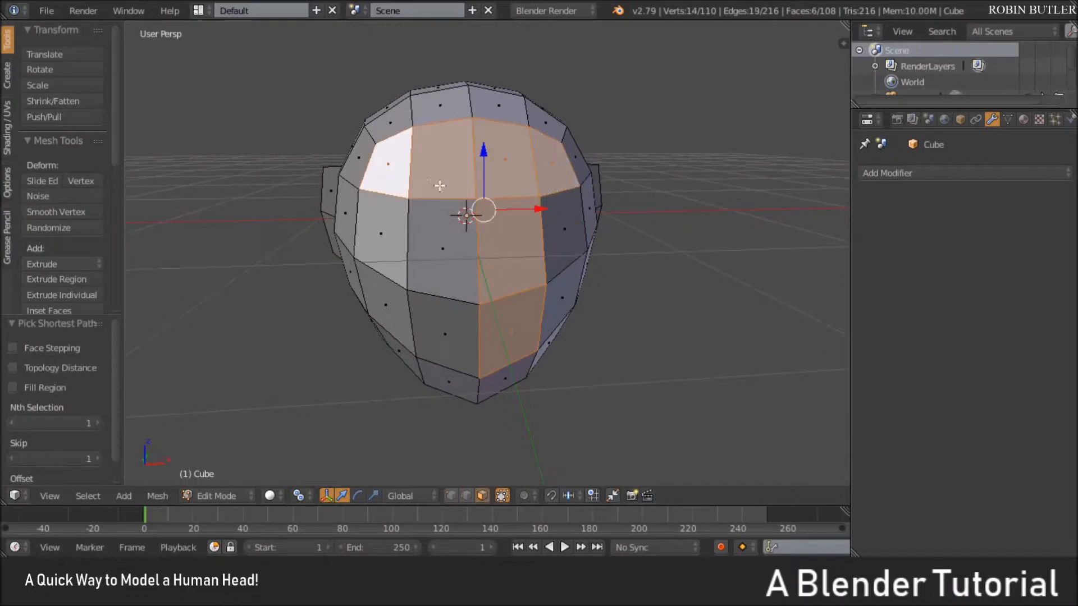
right_click(439, 218, "ctrl")
right_click(431, 303, "ctrl")
middle_click_drag(672, 253, 565, 282)
scroll(638, 271, "up", 2)
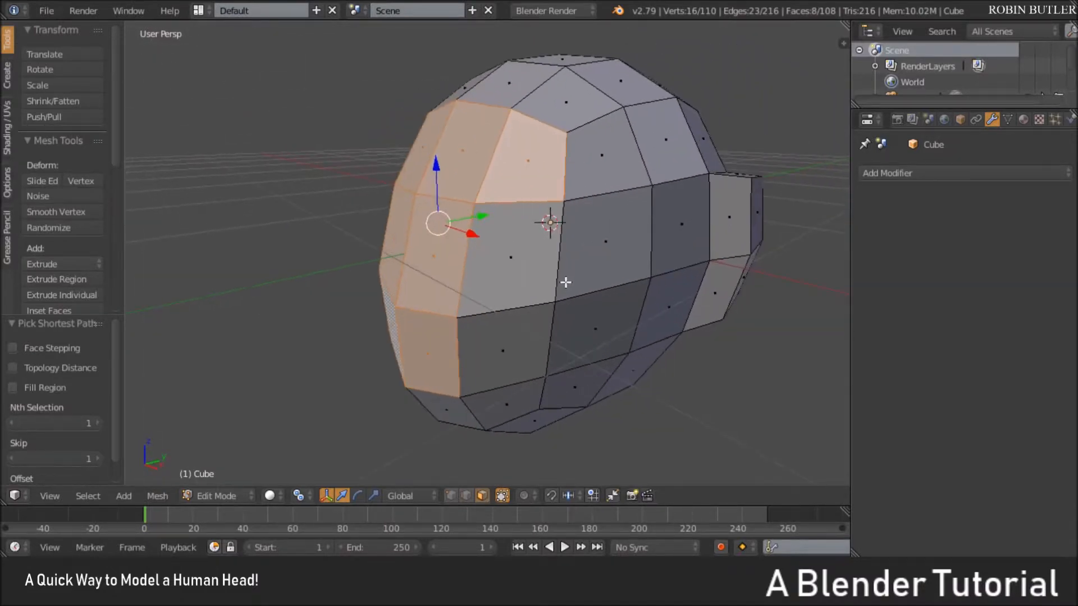
Inset the selected brow and nose faces slightly and pull them forward along Y, checking the shape in Object Mode
key("i")
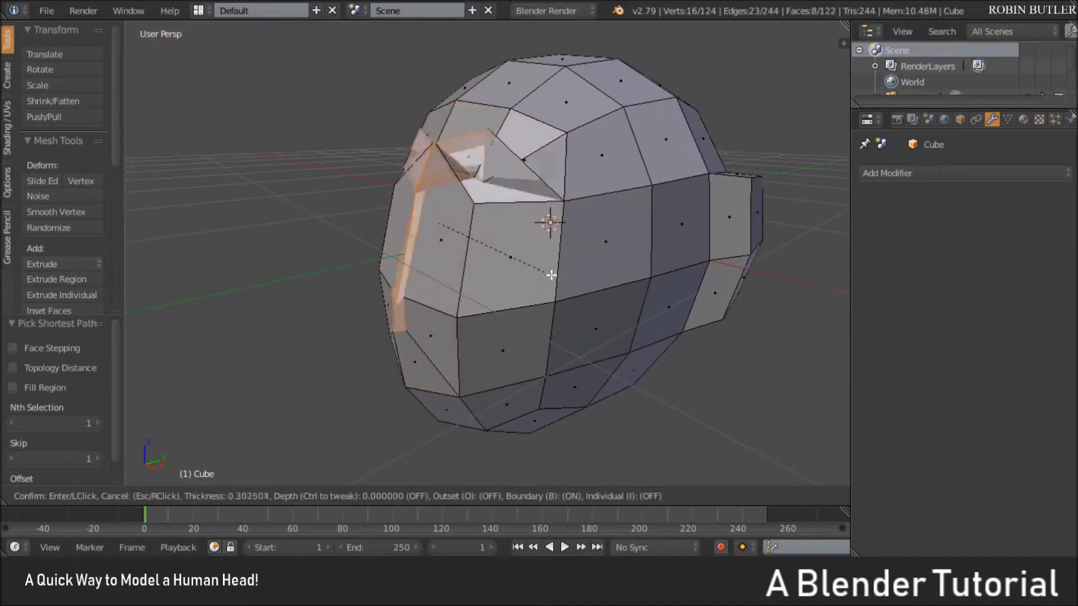
left_click(602, 282)
middle_click_drag(602, 282, 443, 209)
left_click_drag(490, 213, 475, 212)
key("Tab")
middle_click_drag(475, 211, 505, 245)
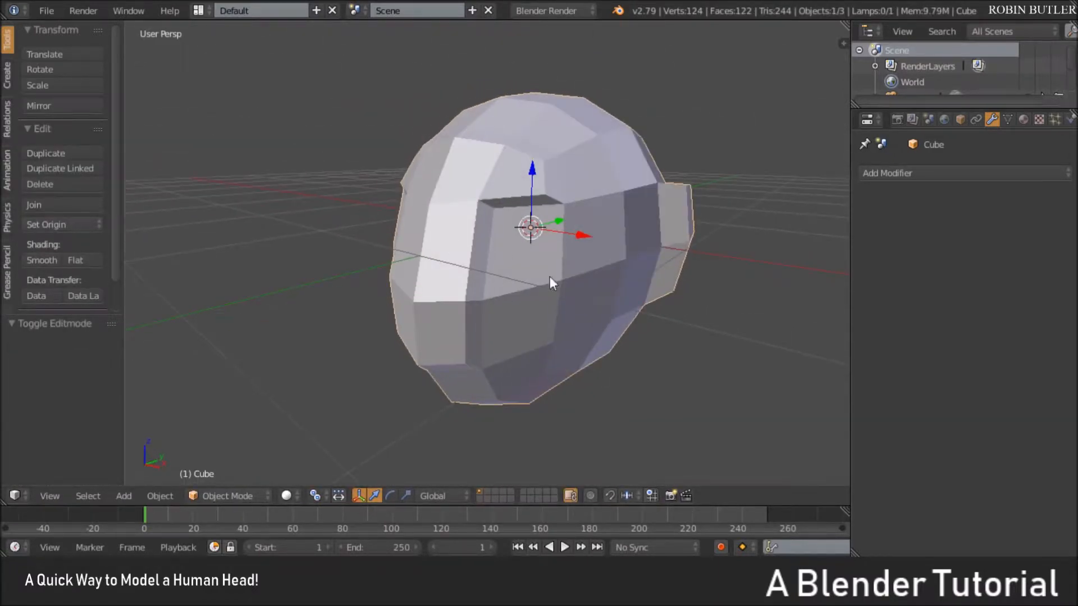
scroll(495, 318, "up", 1)
middle_click_drag(567, 210, 457, 212)
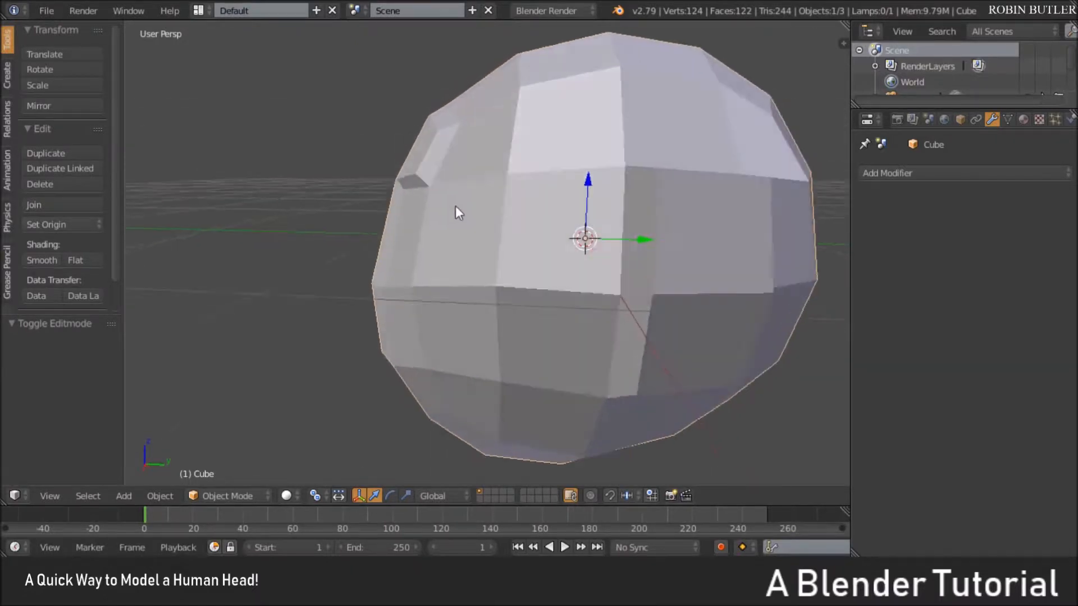
Select the chain of edges along the top of the brow in edge mode and edge-slide it back by a factor of about 0.26
key("Tab")
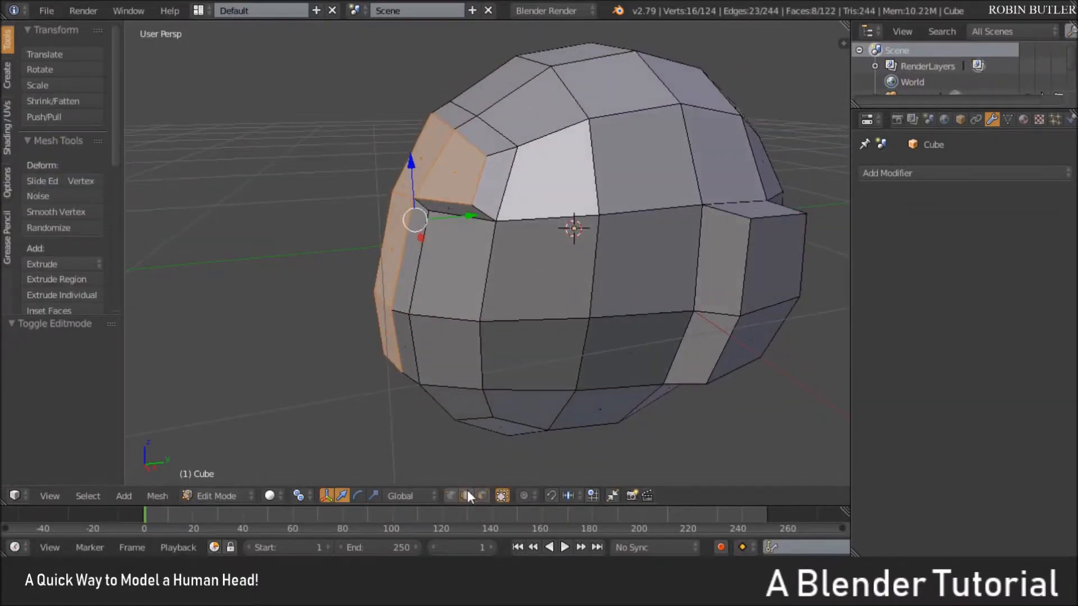
right_click(500, 119)
middle_click_drag(501, 119, 589, 177)
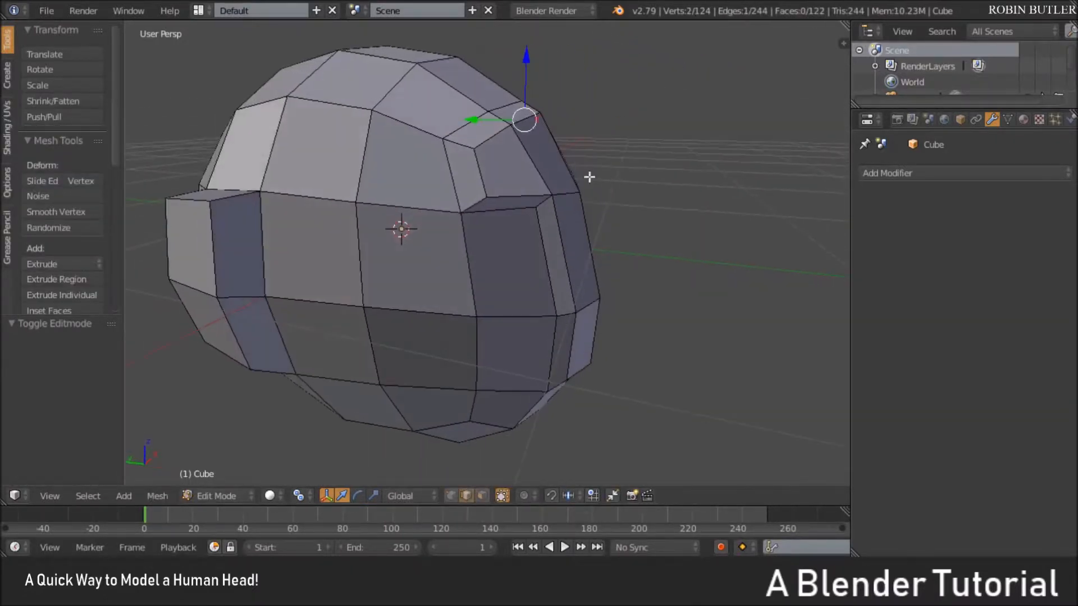
right_click(471, 126, "ctrl")
middle_click_drag(471, 126, 524, 233)
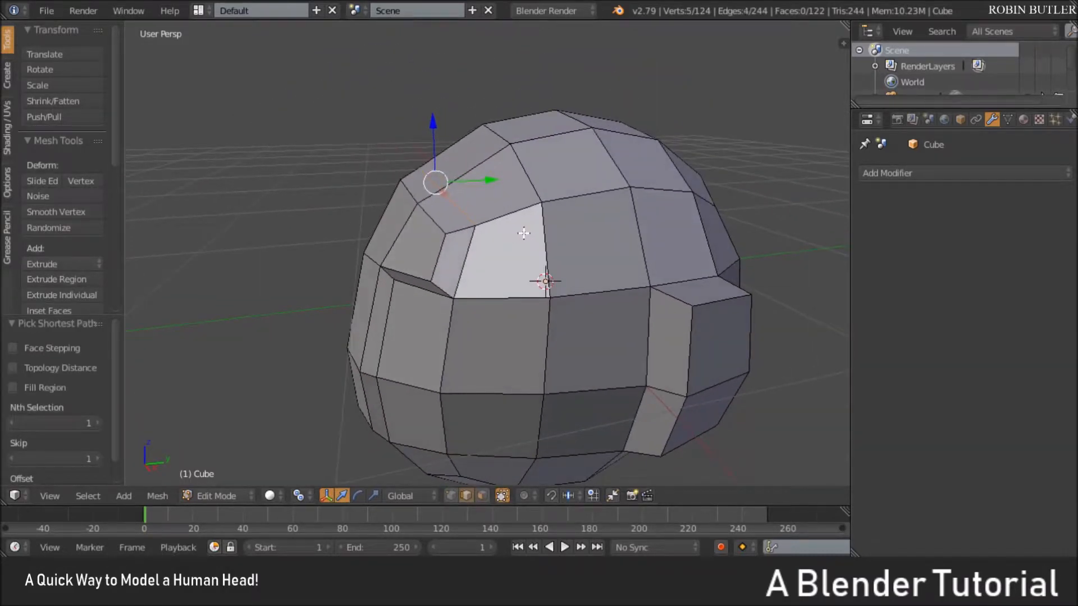
key("g")
key("g")
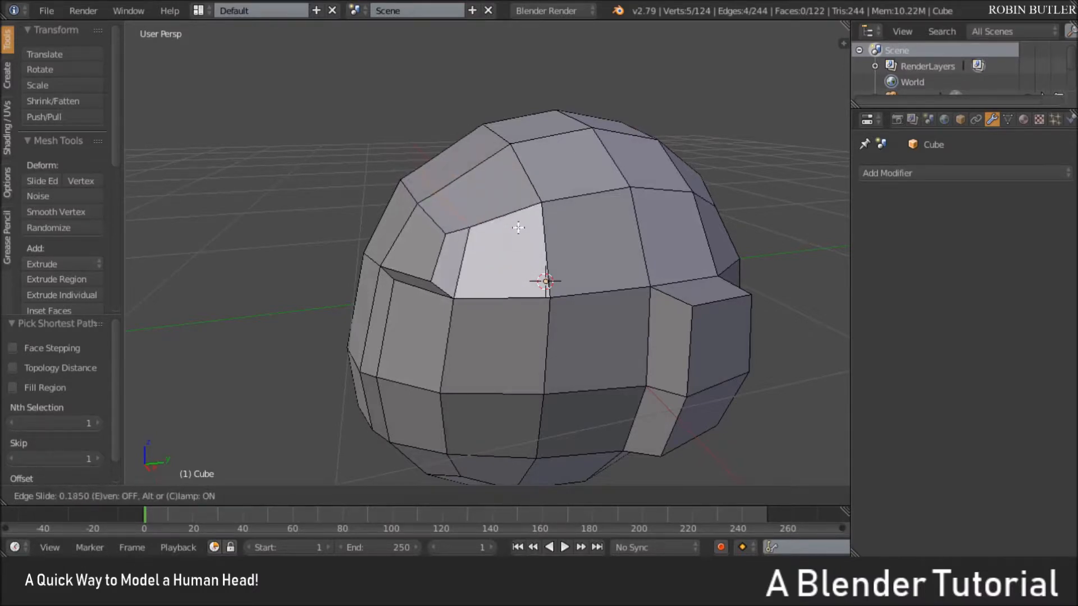
left_click(539, 215)
Raise the upper brow edges about 0.02 along Z and check the head in Object Mode
middle_click_drag(539, 215, 520, 192)
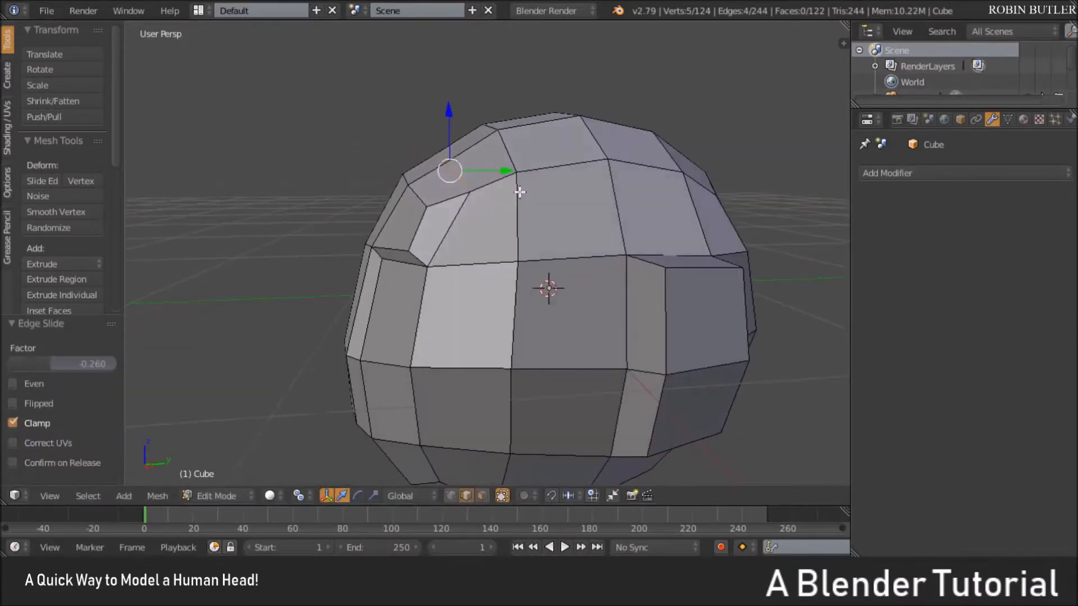
left_click_drag(460, 120, 457, 109)
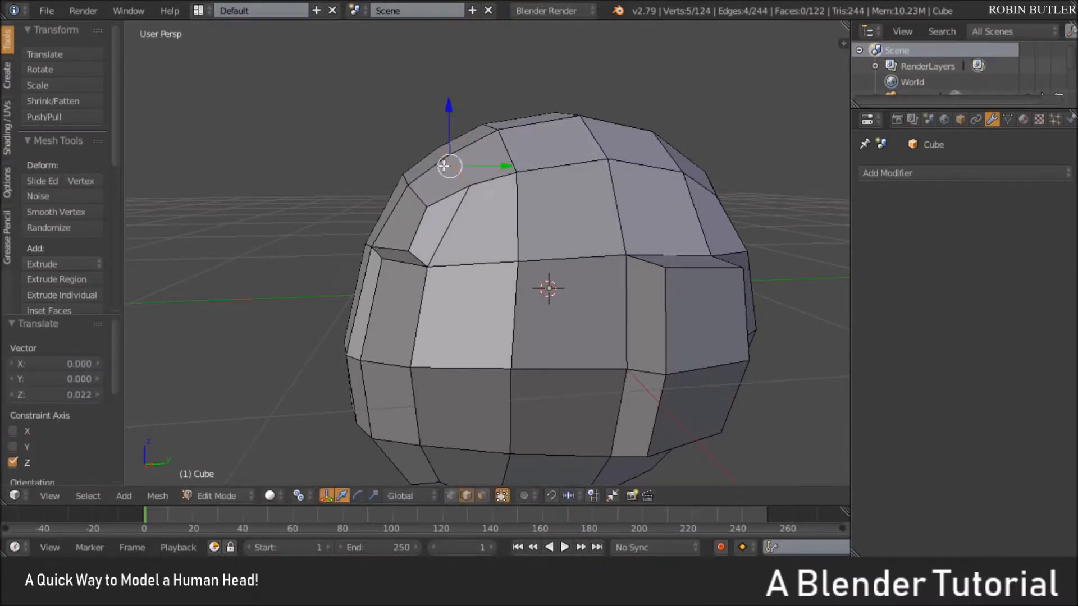
key("Tab")
mouse_move(464, 198)
middle_mouse_down()
mouse_move(430, 186)
mouse_move(467, 196)
mouse_move(466, 225)
mouse_move(492, 236)
mouse_move(692, 195)
mouse_move(392, 222)
mouse_move(452, 203)
middle_mouse_up()
Select the horizontal edges across the middle of the nose area and scale them narrower along X
key("Tab")
middle_click_drag(443, 242, 534, 327)
right_click(408, 302)
right_click(612, 302, "ctrl")
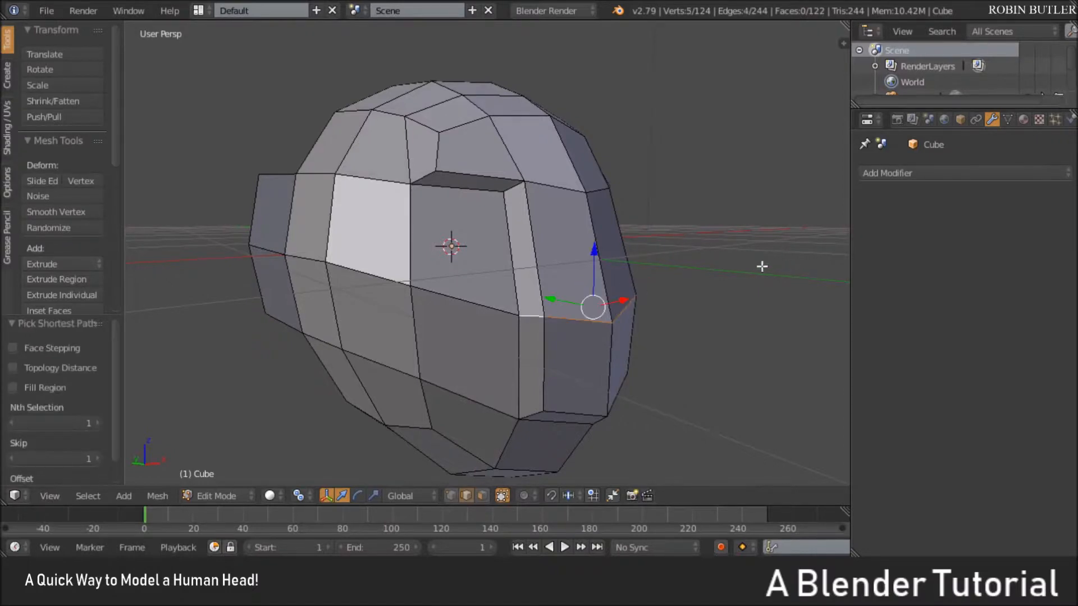
middle_click_drag(738, 273, 653, 254)
key("s")
key("x")
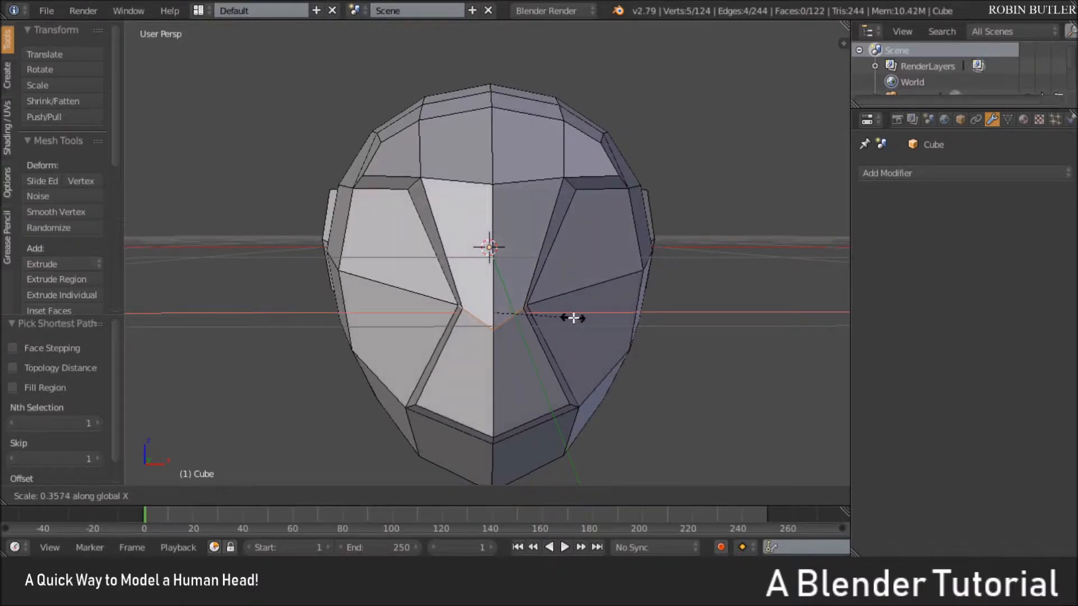
left_click(584, 319)
Select the edges across the nose bridge at brow level and scale them to about 0.43 along X
middle_click_drag(587, 320, 424, 218)
right_click(433, 178)
right_click(542, 181, "ctrl")
key("s")
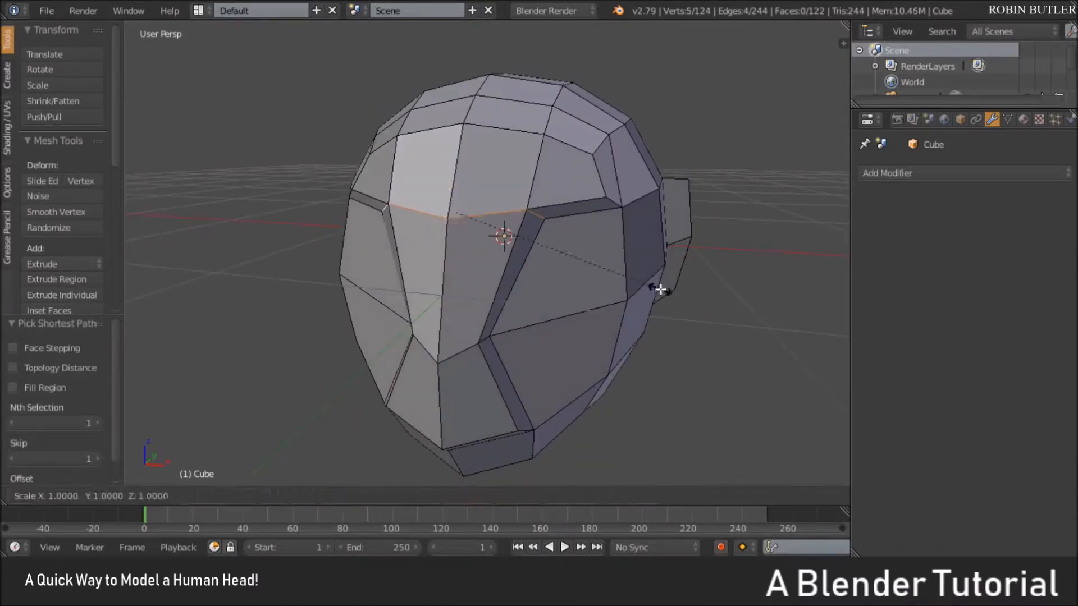
key("x")
left_click(529, 264)
Select the bottom edges of the raised centre strip, scale them narrower along X, and check the head in Object Mode
middle_click_drag(529, 265, 543, 328)
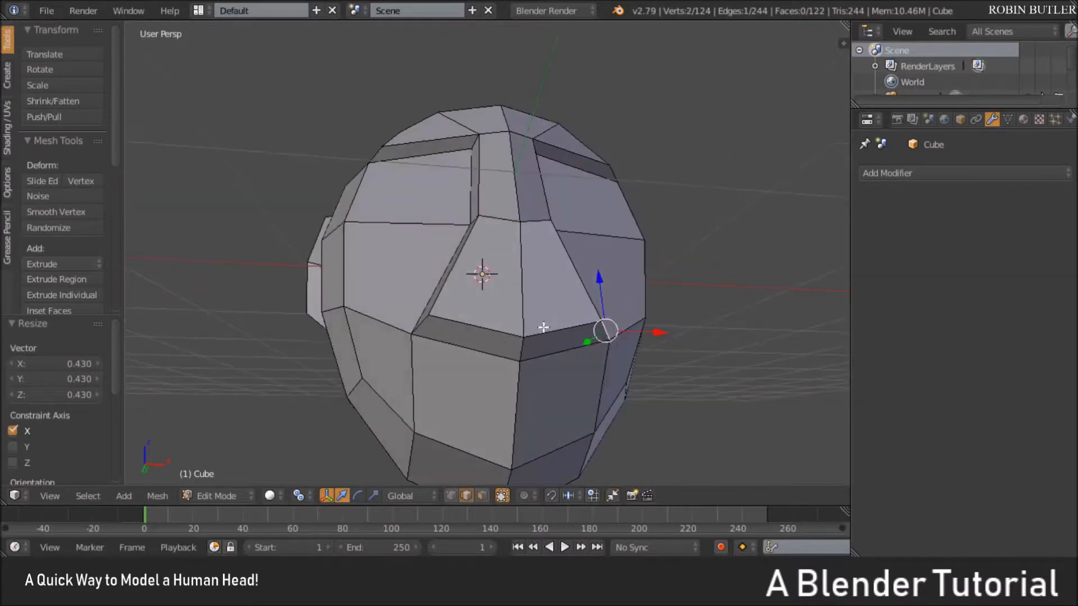
right_click(427, 320, "ctrl")
middle_click_drag(426, 321, 684, 337)
key("s")
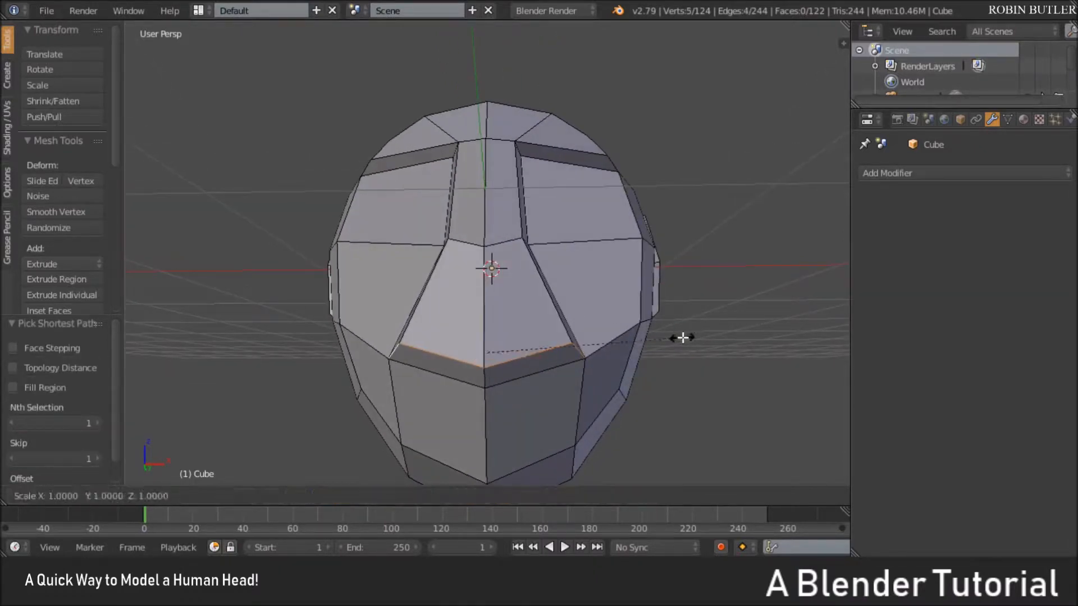
key("x")
left_click(614, 345)
key("Tab")
middle_click_drag(614, 344, 534, 284)
scroll(532, 265, "down", 3)
scroll(628, 284, "up", 3)
Select the two front-centre faces on the head's underside and move them about -0.434 along Y with smooth proportional editing to form the chin
key("Tab")
right_click(554, 281)
middle_click_drag(502, 333, 502, 407)
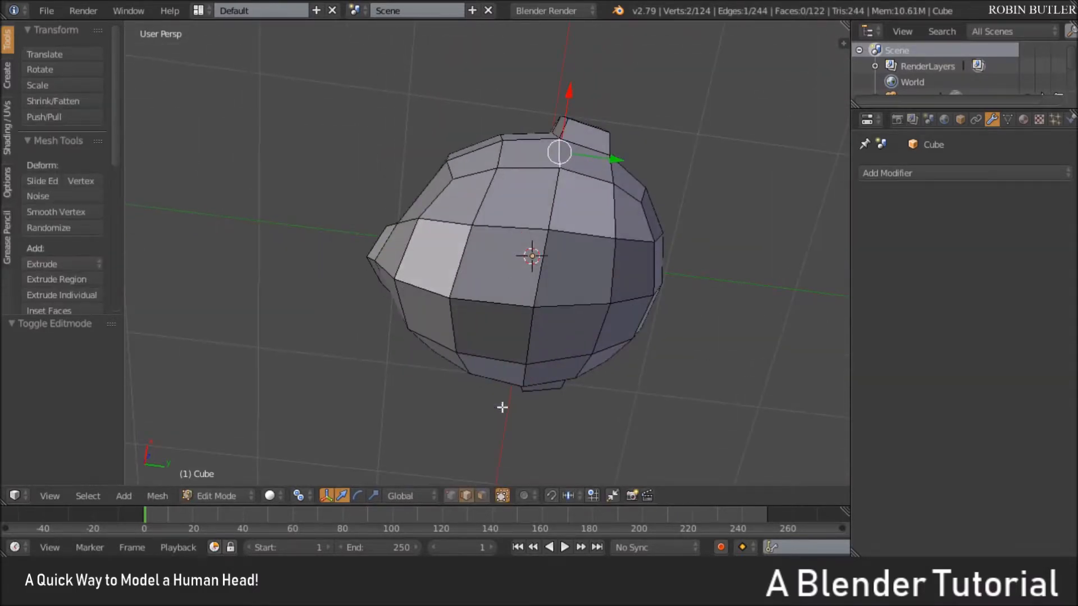
left_click(483, 496)
right_click(502, 264)
right_click(492, 331, "shift")
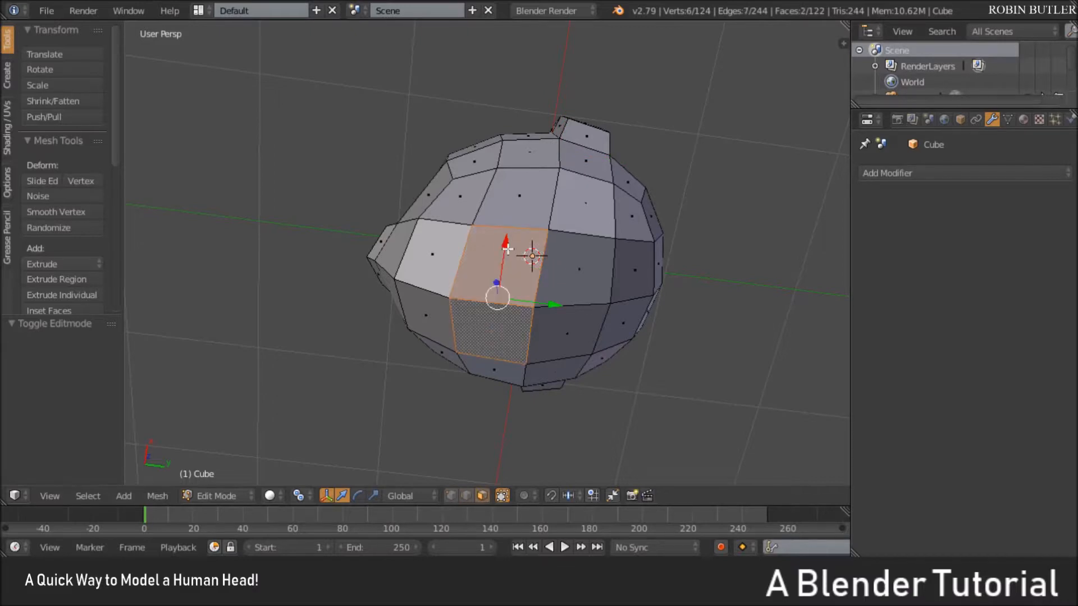
key("KP_3")
middle_click_drag(496, 265, 498, 214, "shift")
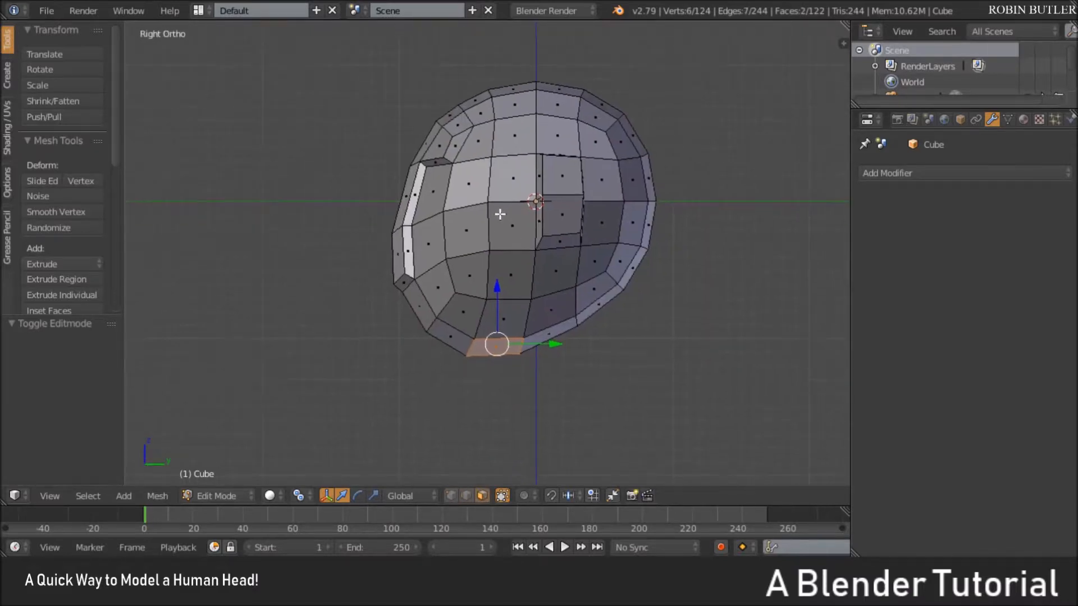
scroll(499, 215, "up", 1)
key("o")
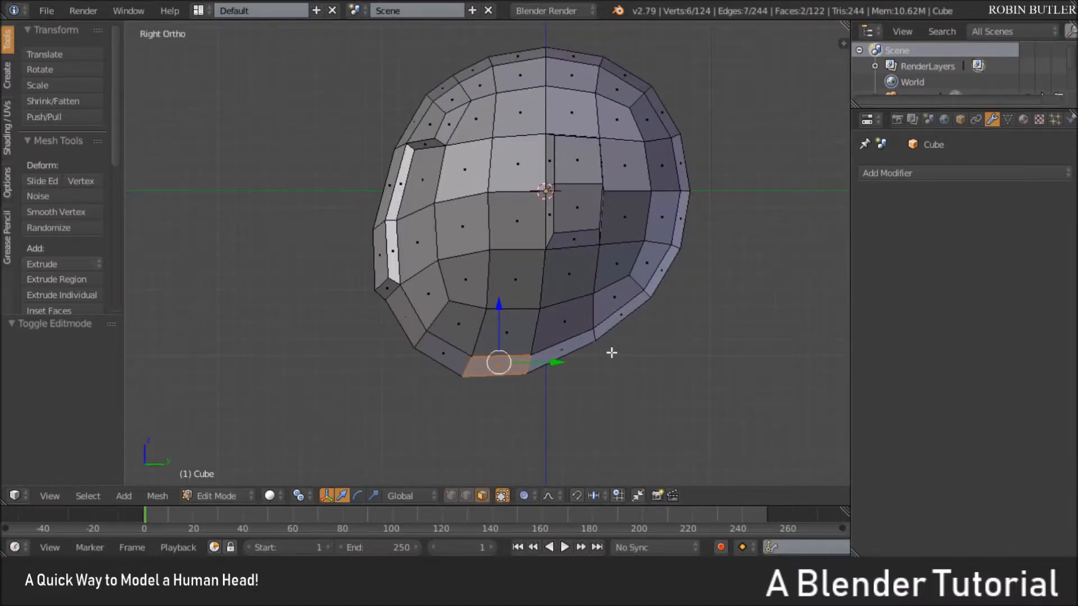
key("g")
scroll(611, 351, "up", 3)
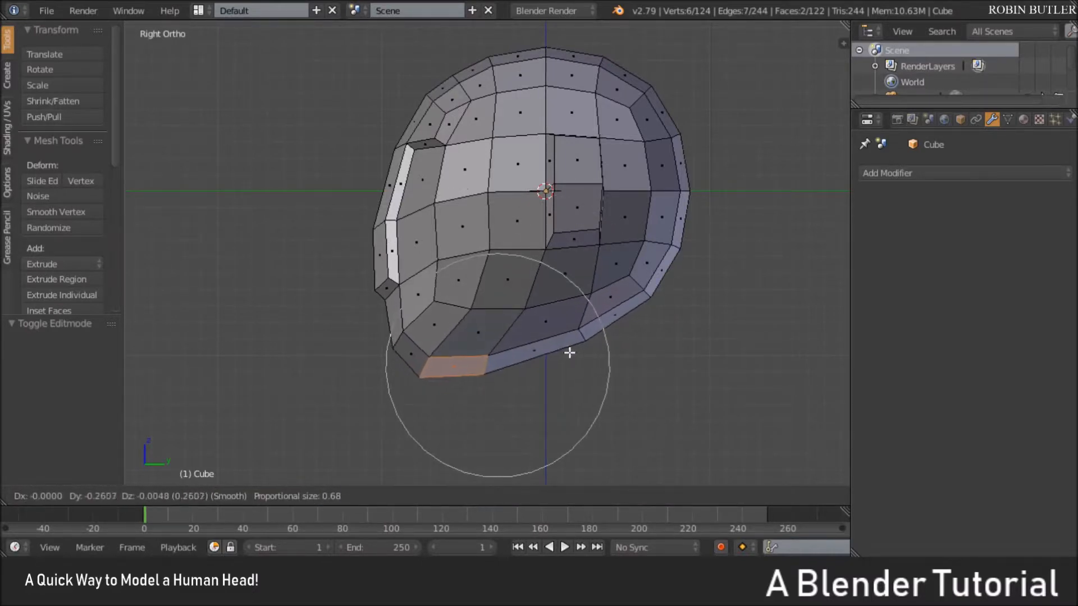
key("y")
scroll(553, 347, "up", 2)
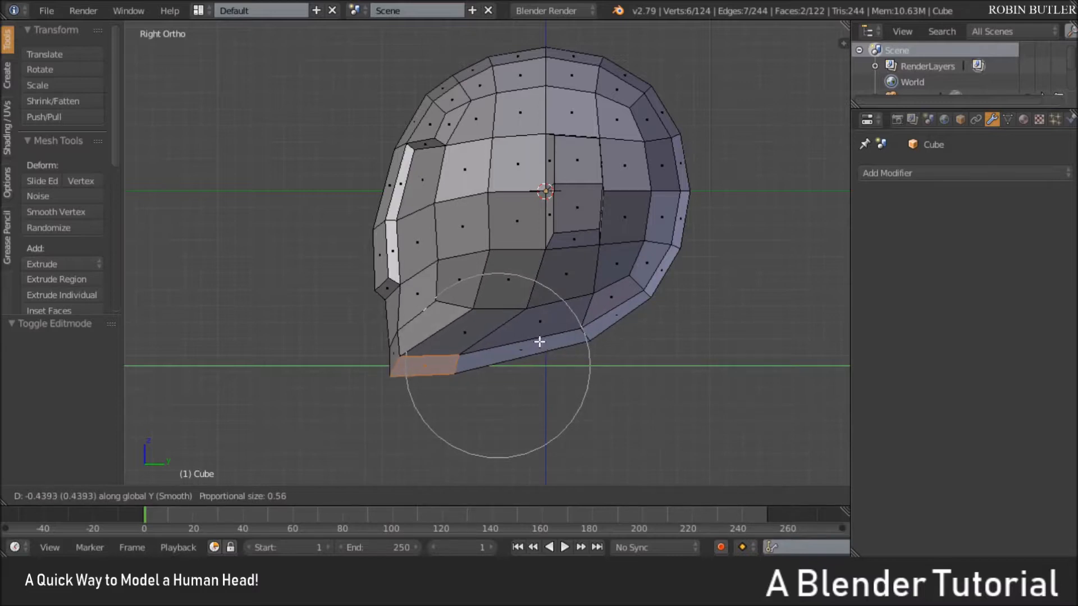
left_click(540, 341)
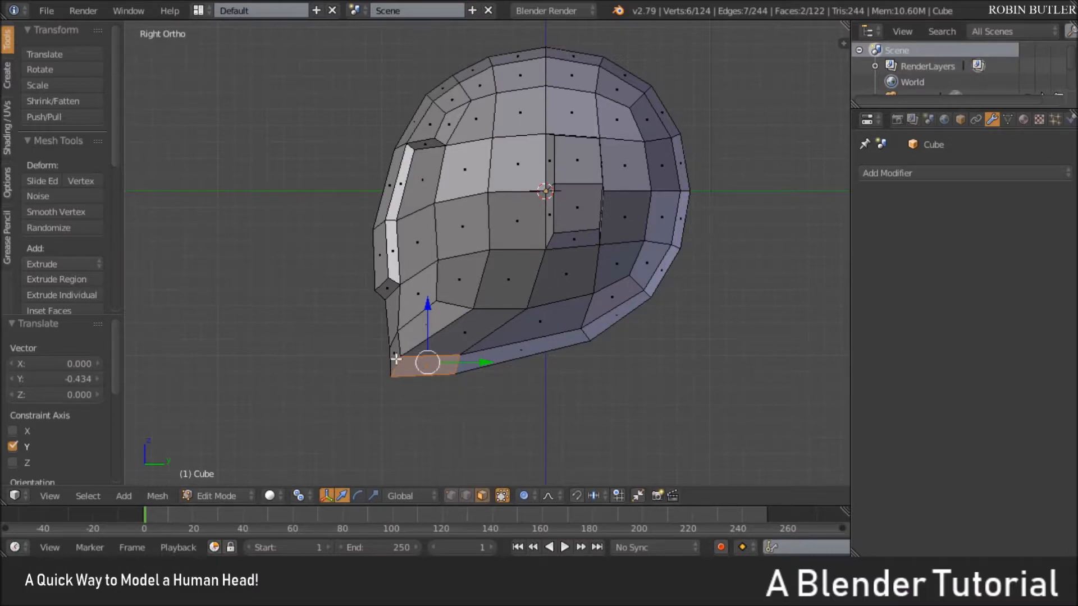
Select the four outer corner vertices on both sides of the chin and move them backward along Y with proportional editing off
key("KP_5")
middle_click_drag(412, 344, 433, 287)
scroll(489, 344, "up", 2)
left_click(452, 496)
right_click(389, 263)
right_click(412, 250, "shift")
middle_click_drag(412, 249, 489, 283)
right_click(473, 183, "shift")
right_click(465, 195, "shift")
key("o")
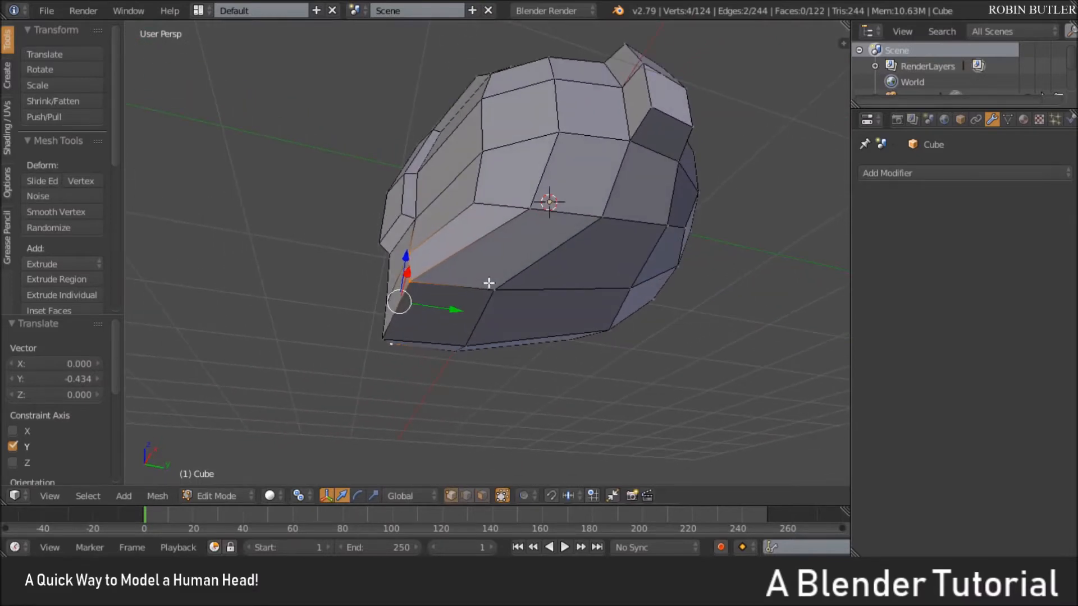
key("g")
key("y")
left_click(464, 312)
Examine the reshaped chin and jaw from the front and side, finishing in Object Mode
key("Tab")
middle_click_drag(375, 302, 450, 361)
key("Tab")
scroll(450, 361, "up", 2)
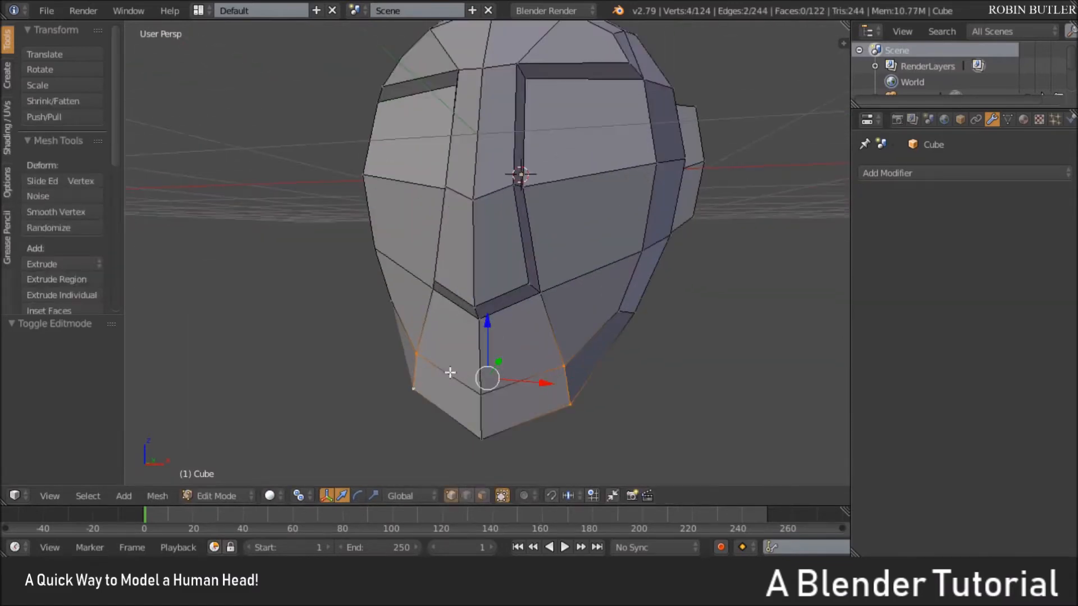
scroll(482, 430, "down", 2)
mouse_move(508, 325)
middle_mouse_down()
mouse_move(549, 315)
mouse_move(496, 327)
middle_mouse_up()
key("Tab")
middle_click_drag(564, 266, 540, 294)
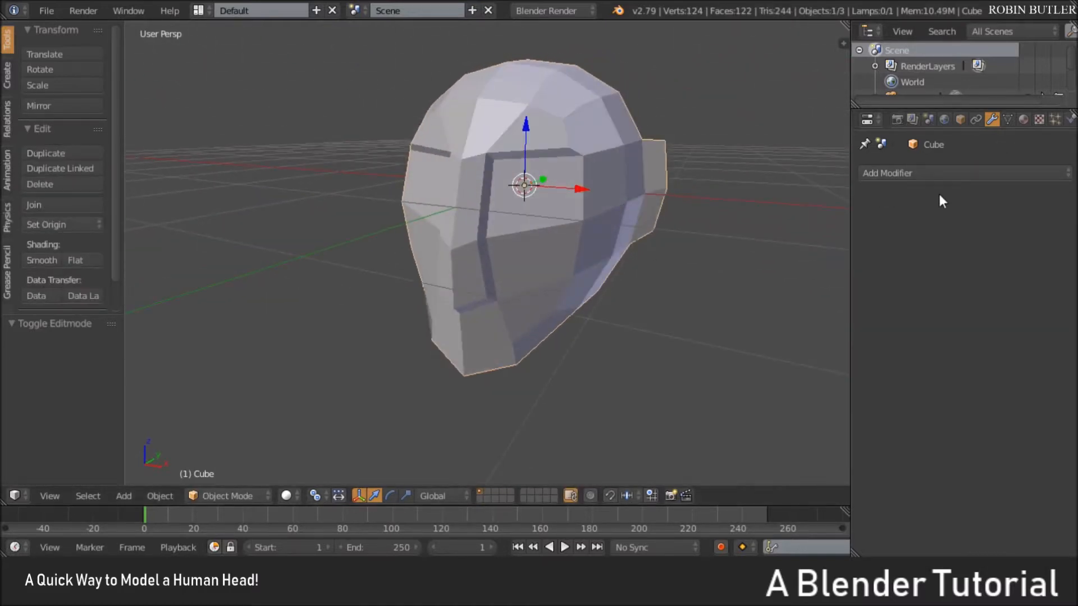
Preview the head with a Subdivision Surface modifier and remove the modifier
left_click(936, 173)
left_click(803, 437)
middle_click_drag(580, 315, 620, 333)
left_click(952, 278)
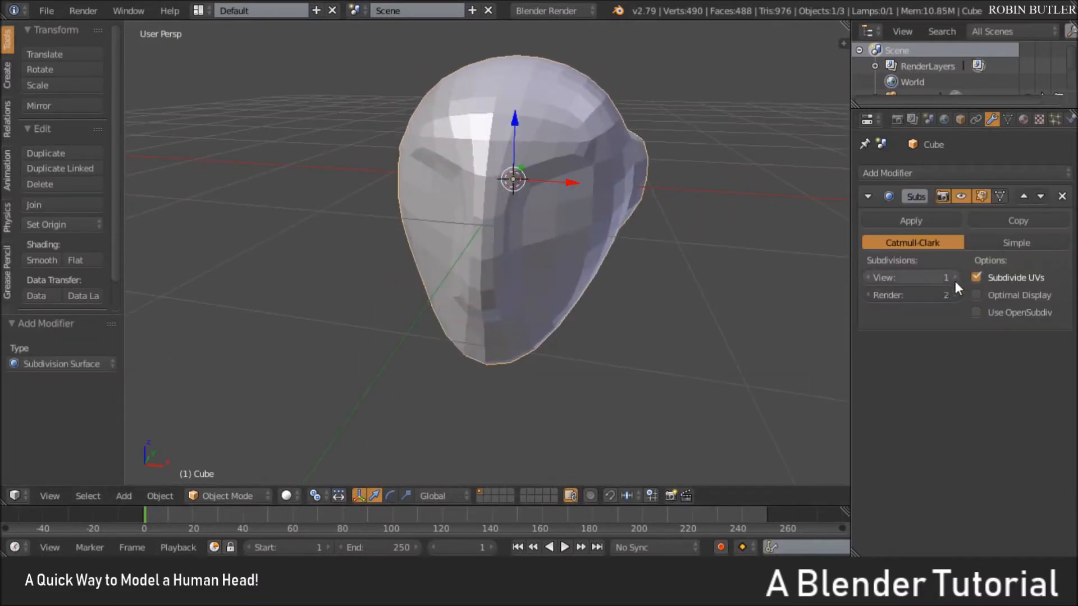
middle_click_drag(625, 290, 544, 258)
scroll(545, 258, "up", 2)
left_click(1061, 196)
Select the eight faces on the head's underside behind the chin in Edit Mode as the base of the neck
middle_click_drag(545, 216, 428, 217)
middle_click_drag(507, 215, 484, 276)
key("Tab")
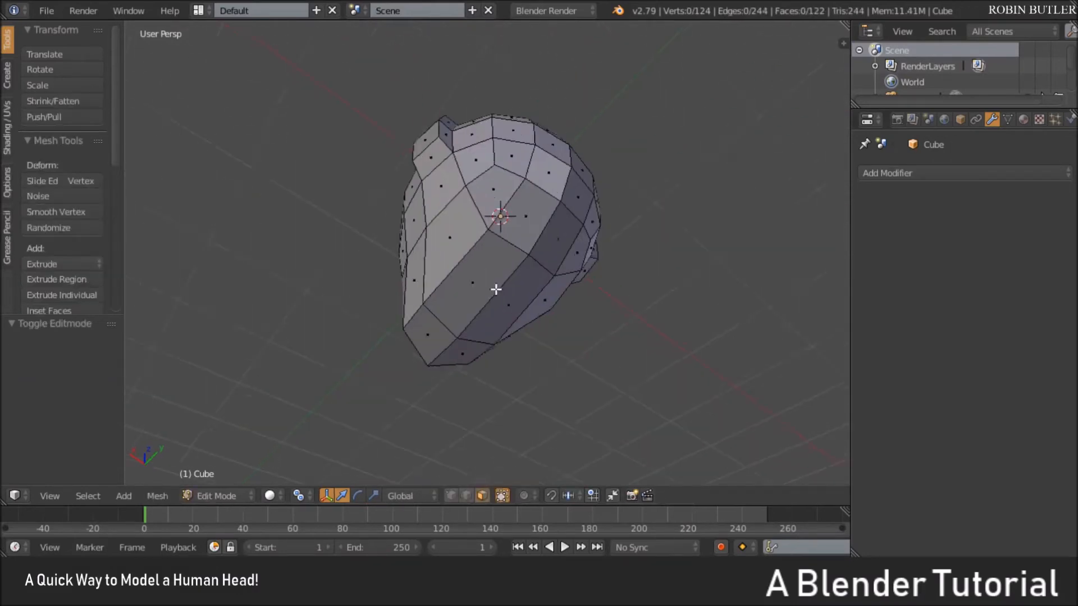
scroll(527, 230, "up", 2)
middle_click_drag(541, 204, 568, 236)
right_click(596, 282, "ctrl")
right_click(557, 316, "ctrl")
right_click(492, 195, "ctrl")
Try extruding the selected underside faces about 0.34 along their normal without an inset, and undo the extrusion
key("e")
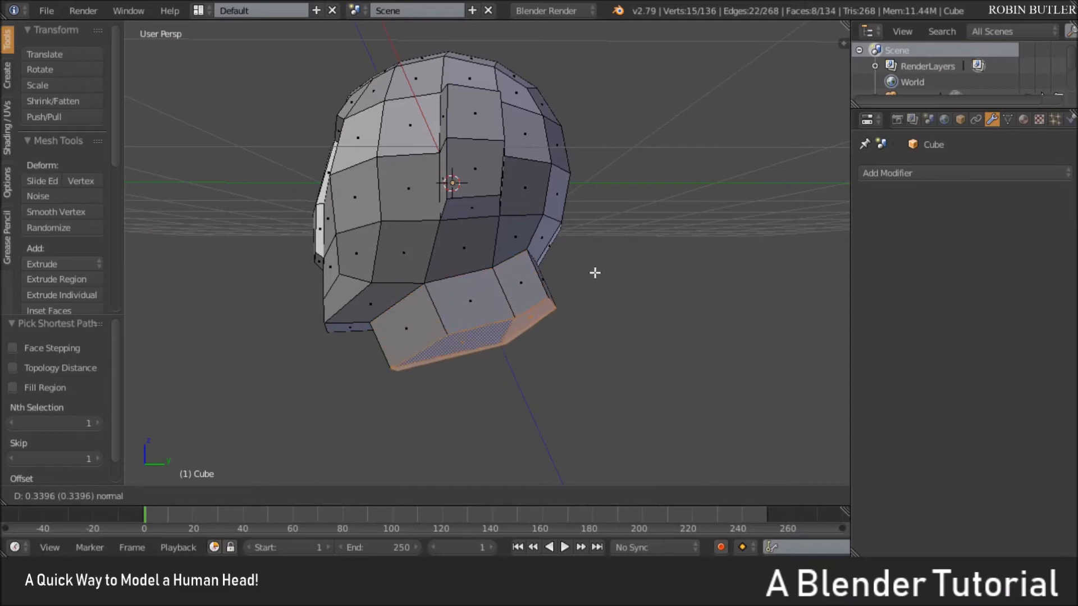
left_click(596, 279)
middle_click_drag(596, 279, 582, 230)
key("ctrl+z")
Inset the selected underside faces about 0.1, extrude them about 0.301 as a neck stub, and return to Object Mode
key("i")
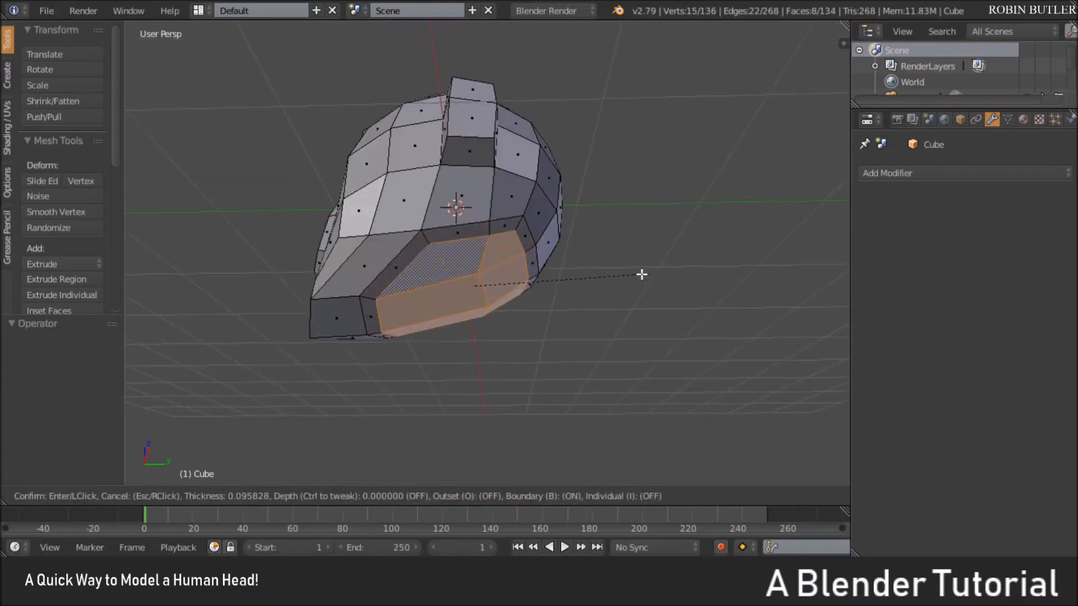
left_click(647, 274)
middle_click_drag(609, 255, 492, 238)
key("e")
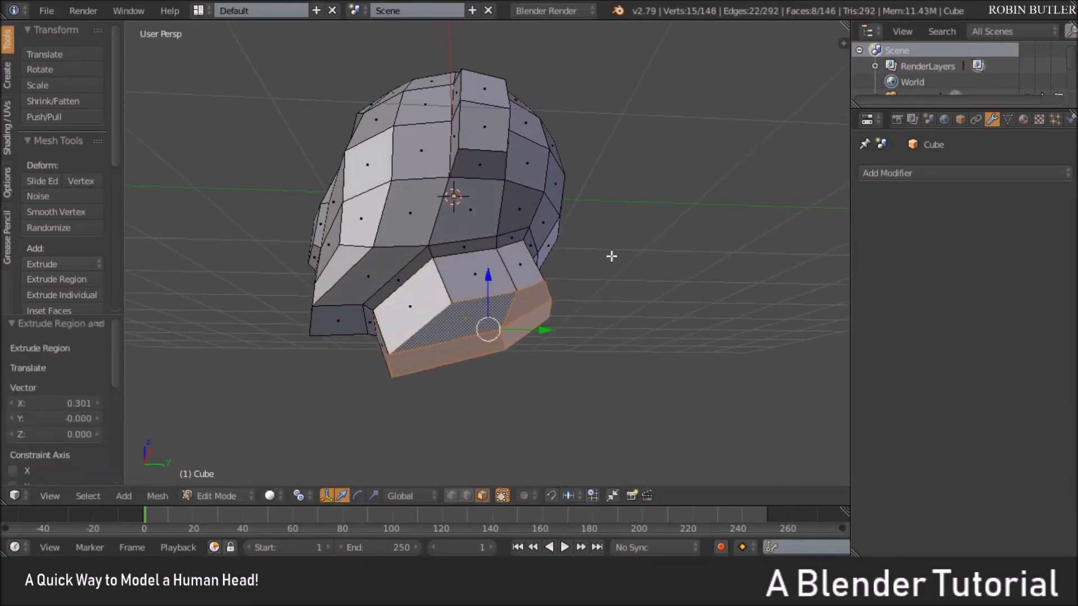
left_click(611, 256)
key("Tab")
scroll(477, 230, "down", 3)
middle_click_drag(476, 230, 716, 274)
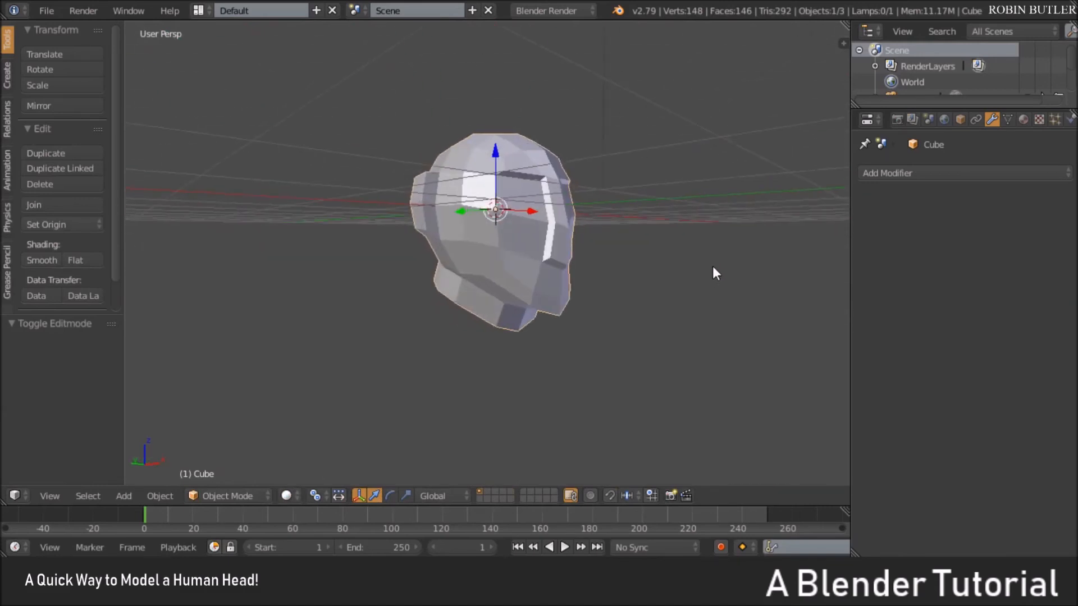
middle_click_drag(528, 239, 528, 263)
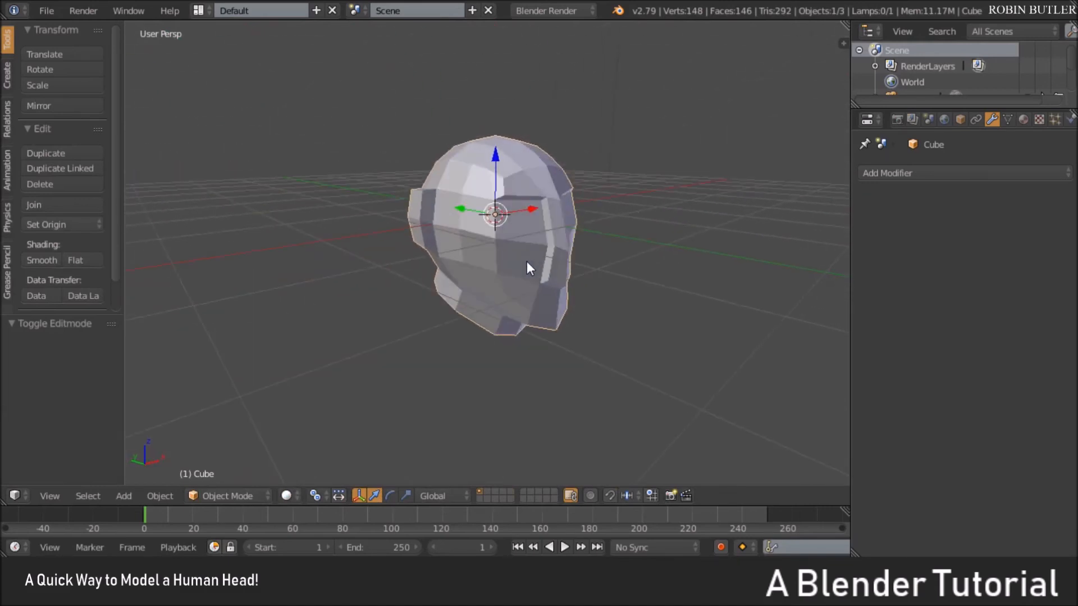